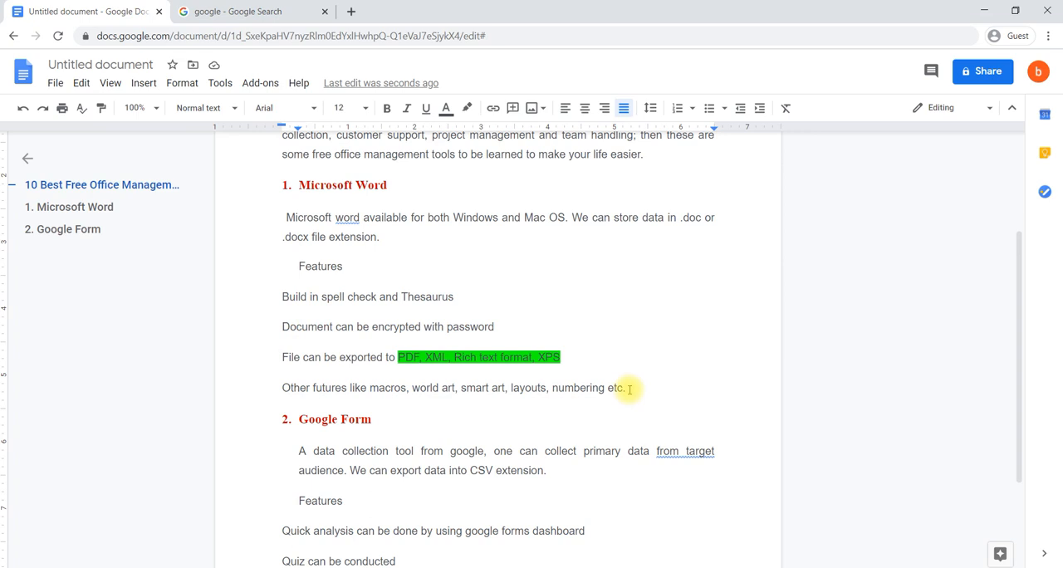
# - Try the 1./a./i. numbered list style on the four Microsoft Word feature lines and undo it
pyautogui.moveTo(626, 388); pyautogui.dragTo(282, 307)
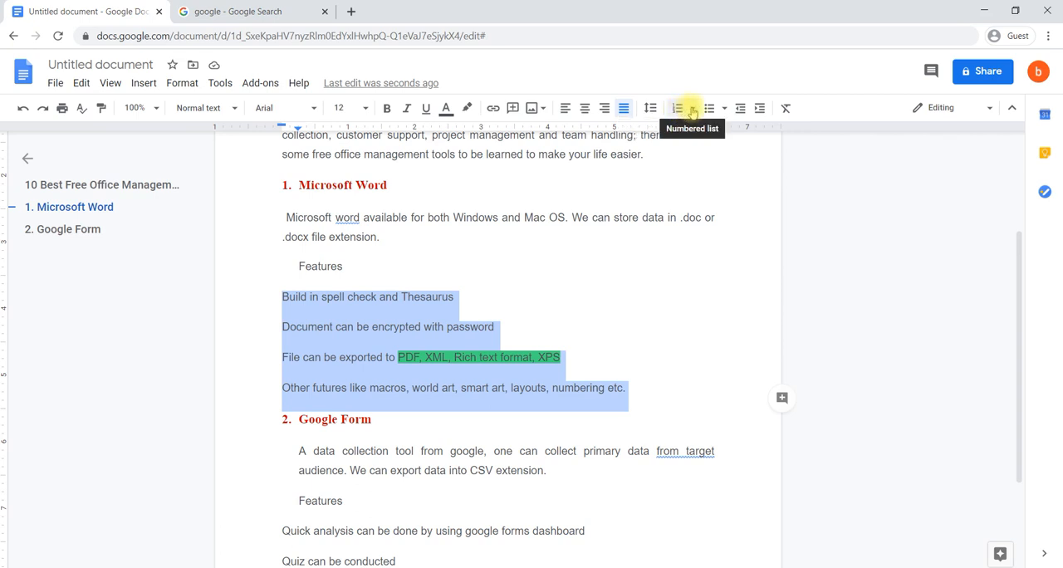
pyautogui.click(693, 111)
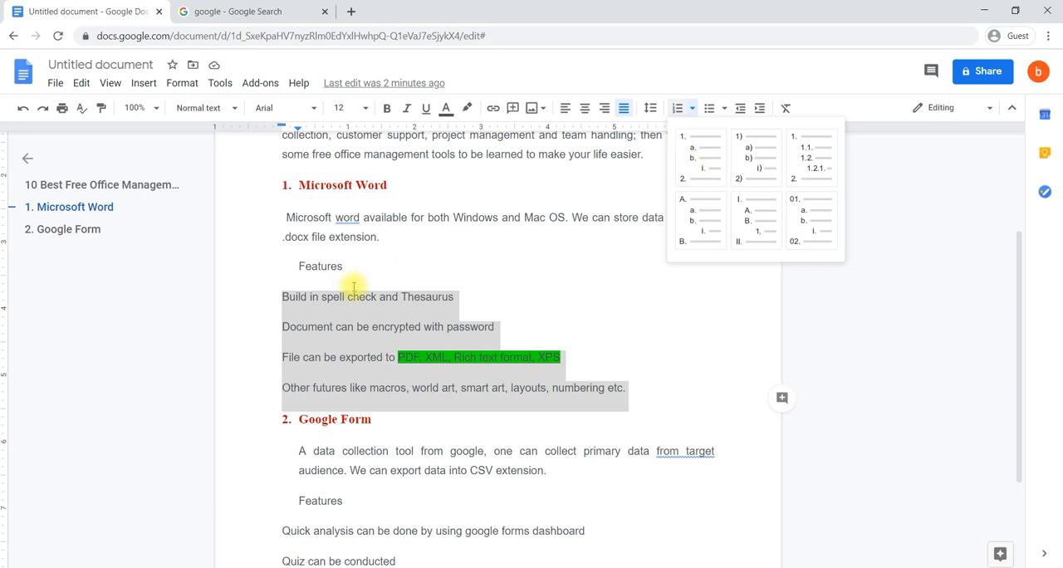
pyautogui.click(703, 162)
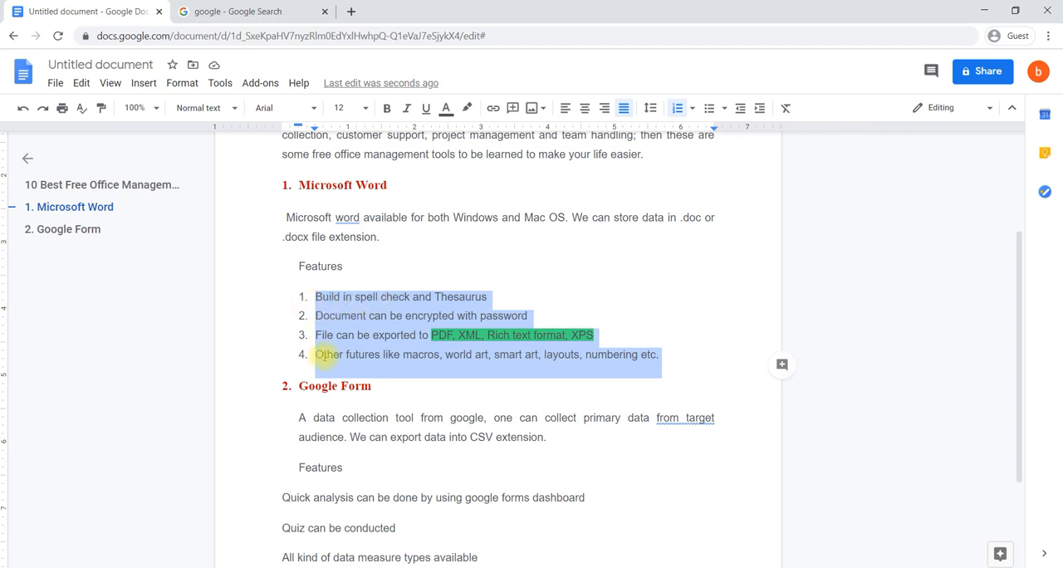
pyautogui.hotkey('ctrl', 'z')
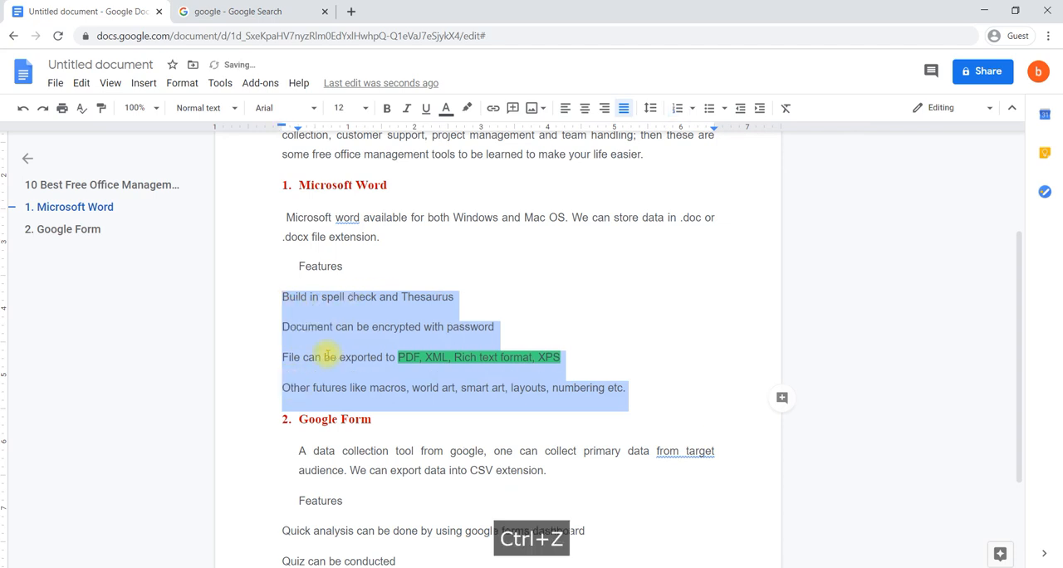
# - Try the zero-padded 01. numbering and the default numbering on the selected Microsoft Word feature lines, undoing each one
pyautogui.click(692, 113)
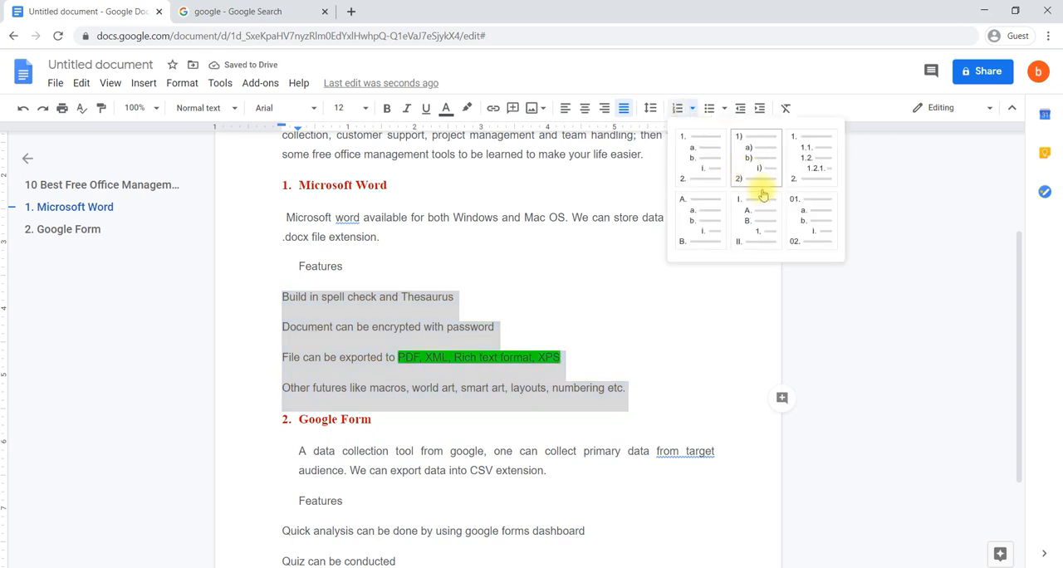
pyautogui.click(801, 210)
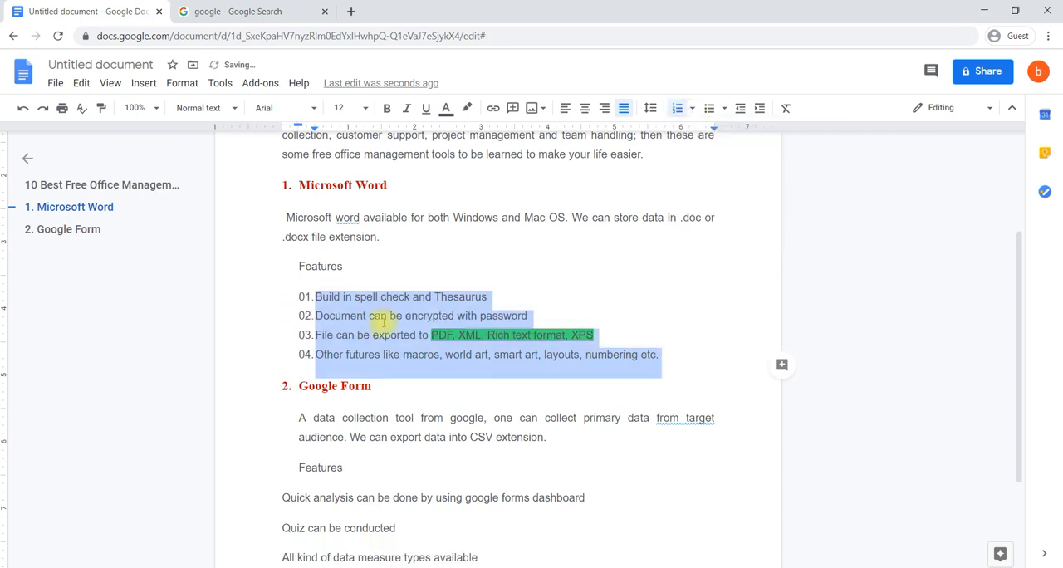
pyautogui.hotkey('ctrl', 'z')
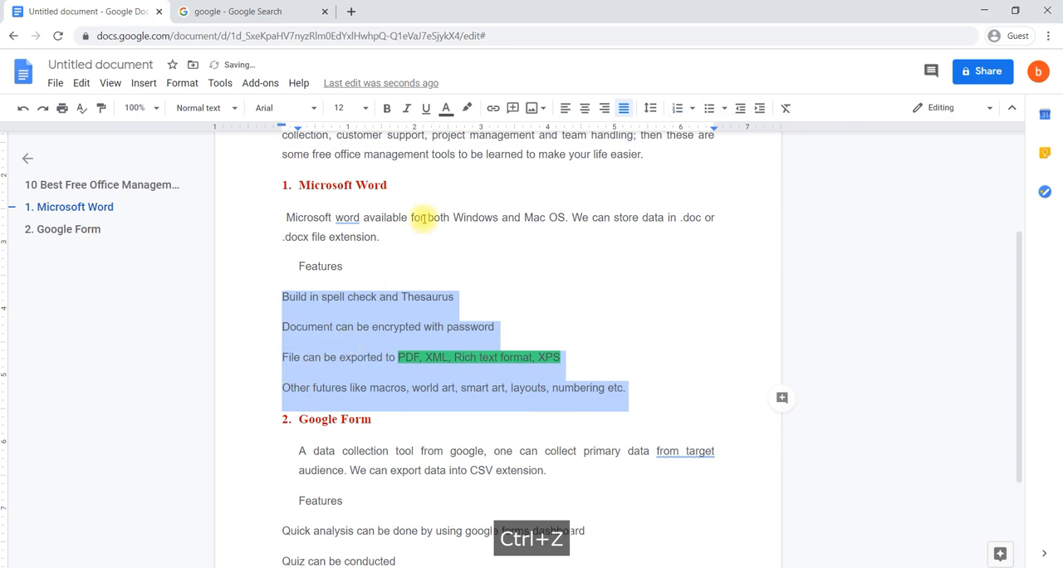
pyautogui.click(679, 111)
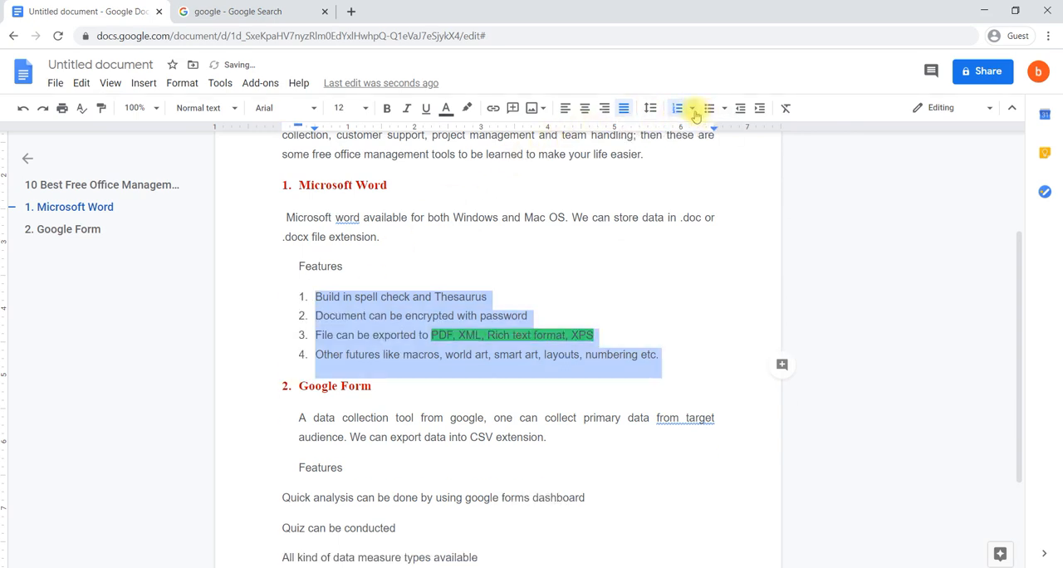
pyautogui.hotkey('ctrl', 'z')
# - Try the capital-letter A./a./i. list style on the selected Microsoft Word feature lines and undo it
pyautogui.click(693, 110)
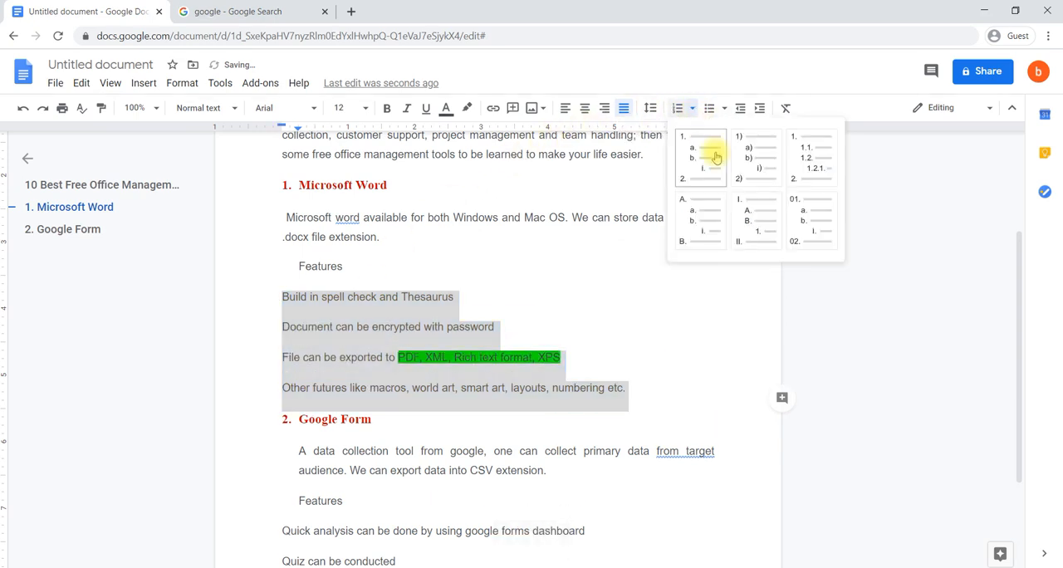
pyautogui.click(703, 217)
pyautogui.hotkey('ctrl', 'z')
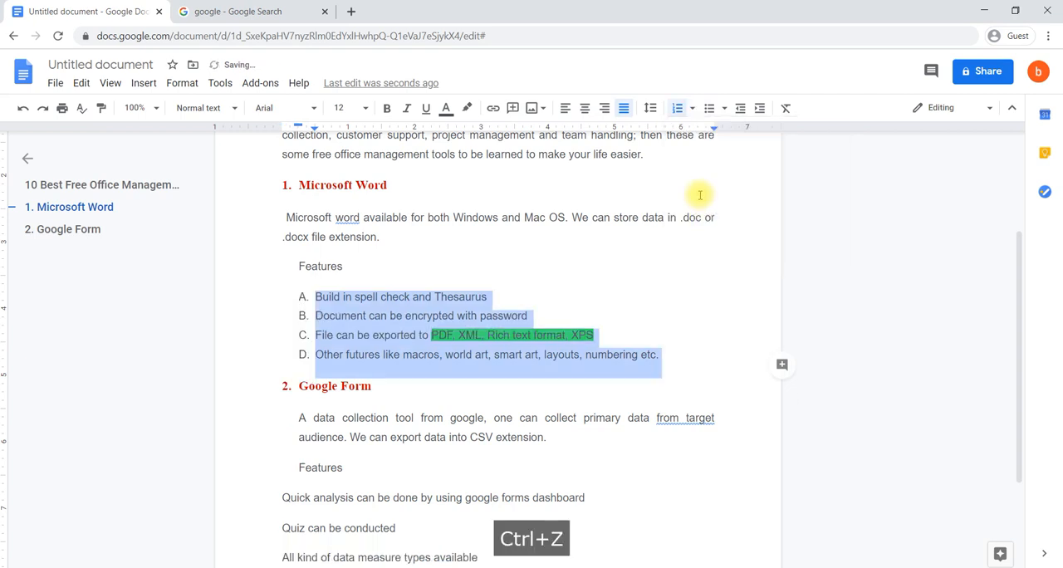
# - Number the four Microsoft Word feature lines with the Roman numeral I./A./1. list style
pyautogui.click(690, 109)
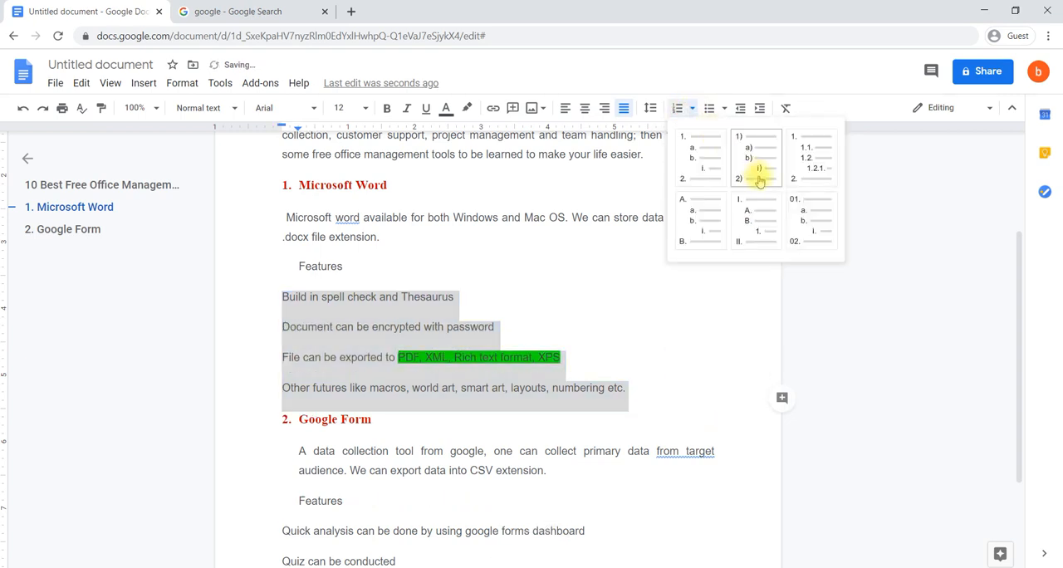
pyautogui.click(756, 218)
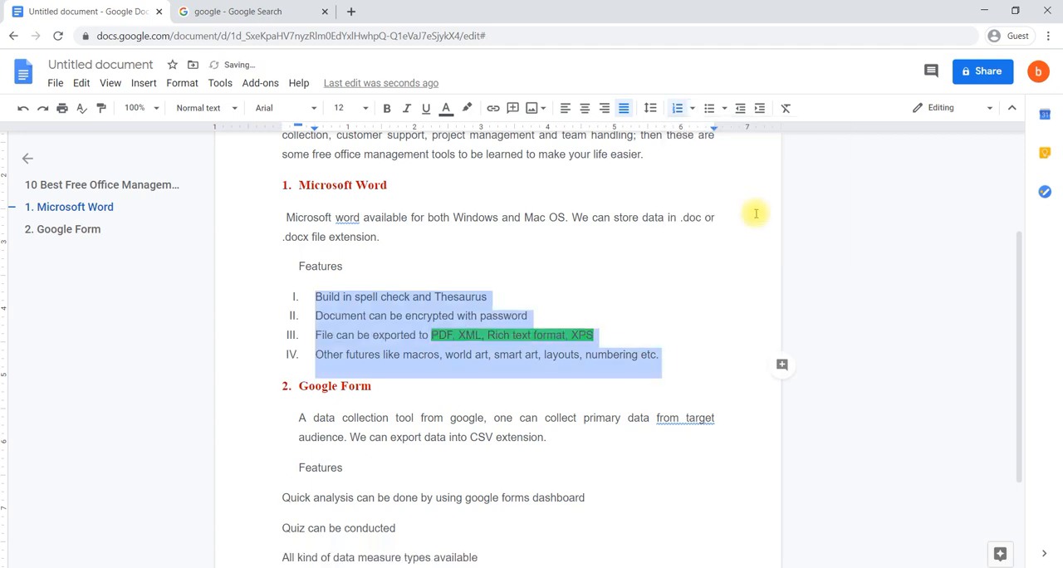
pyautogui.click(437, 320)
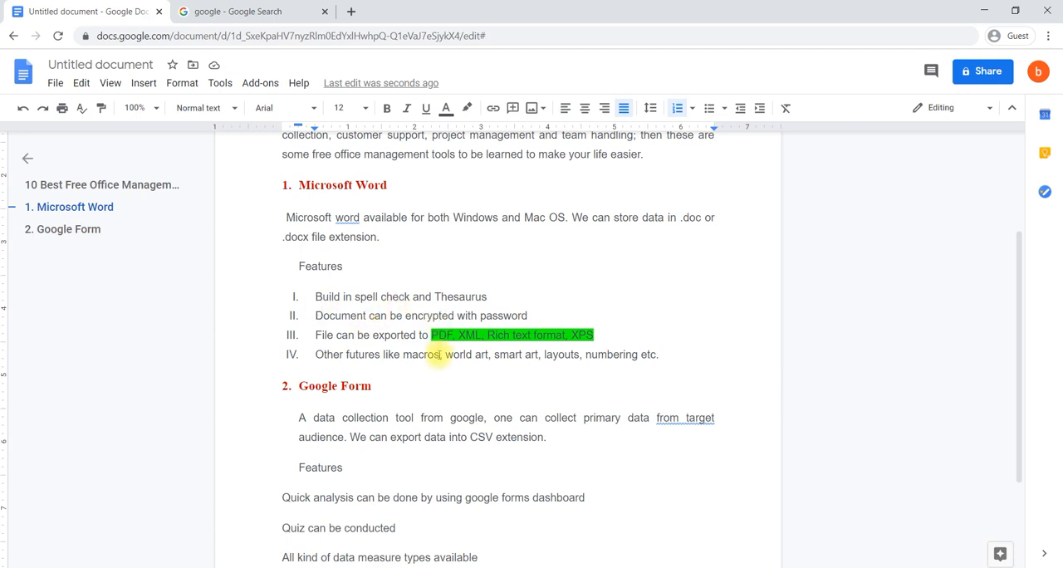
# - Format the four feature lines under Google Form as a bulleted list with the arrowhead, circle and square style
pyautogui.scroll(-2, 440, 355)
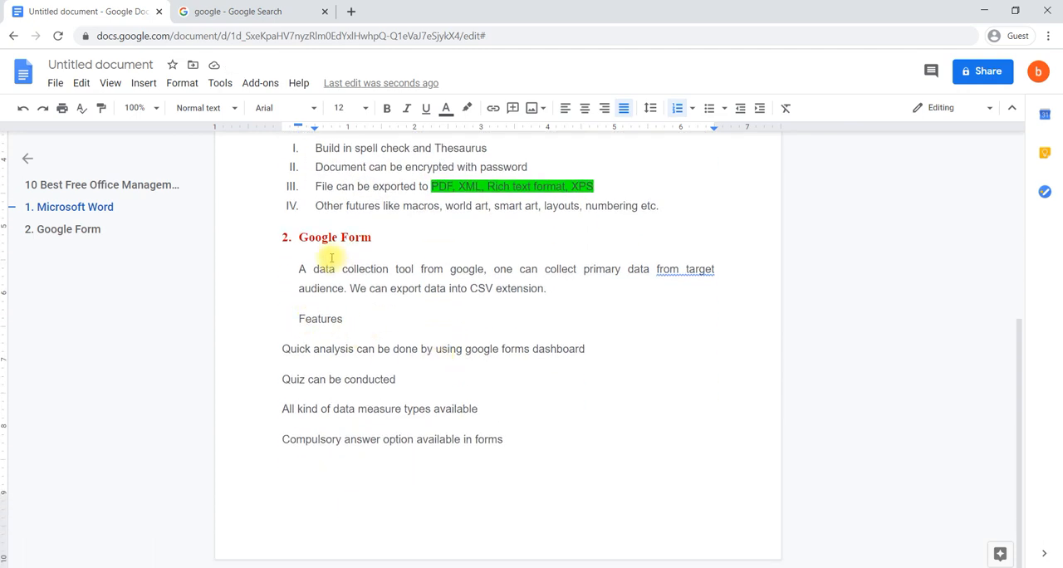
pyautogui.click(509, 441)
pyautogui.moveTo(508, 440); pyautogui.dragTo(275, 351)
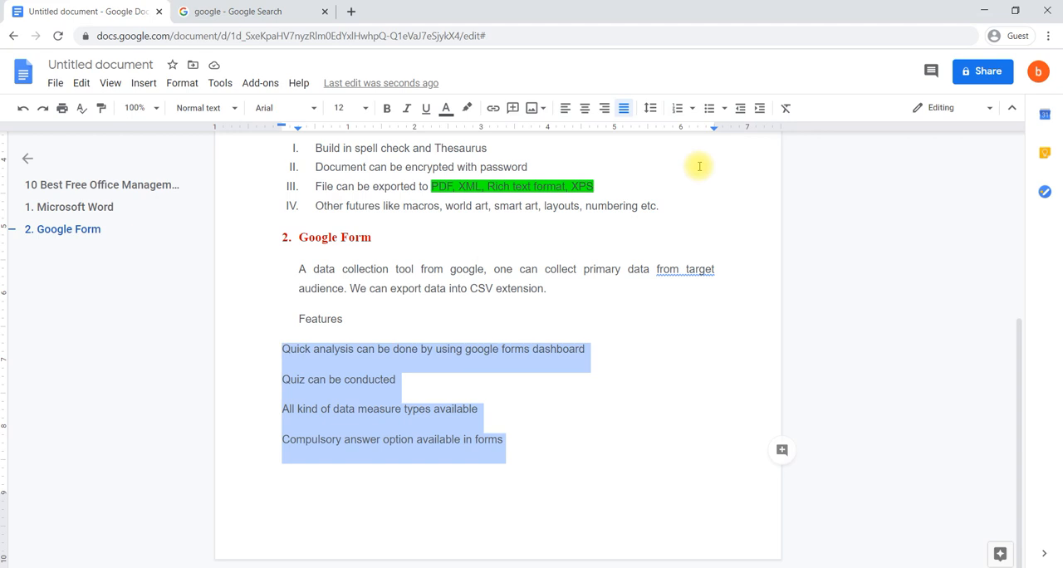
pyautogui.click(724, 109)
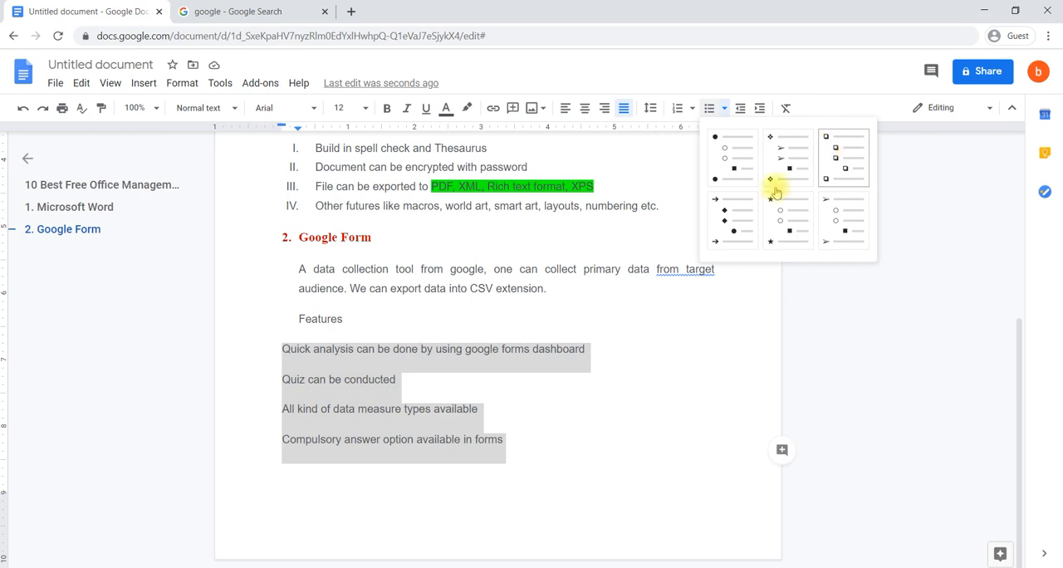
pyautogui.click(839, 223)
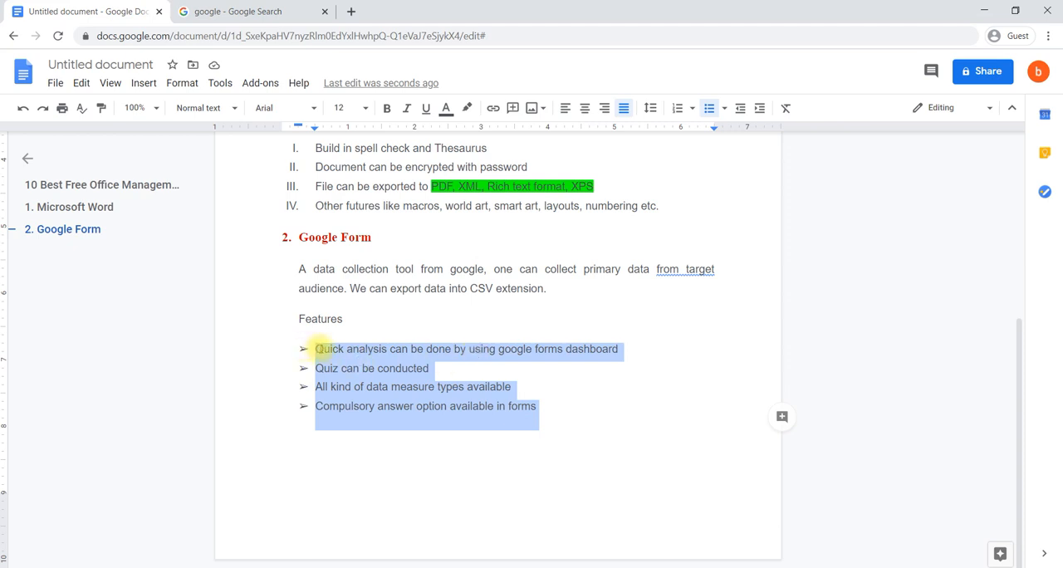
pyautogui.click(418, 349)
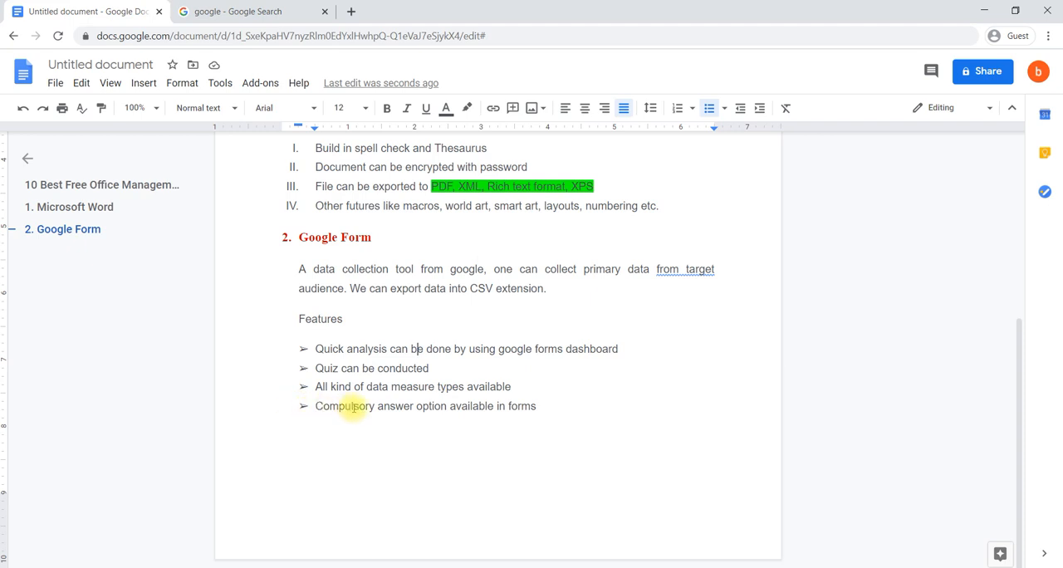
# - Undo the arrowhead bullets on the Google Form feature lines and redo them
pyautogui.hotkey('ctrl', 'z')
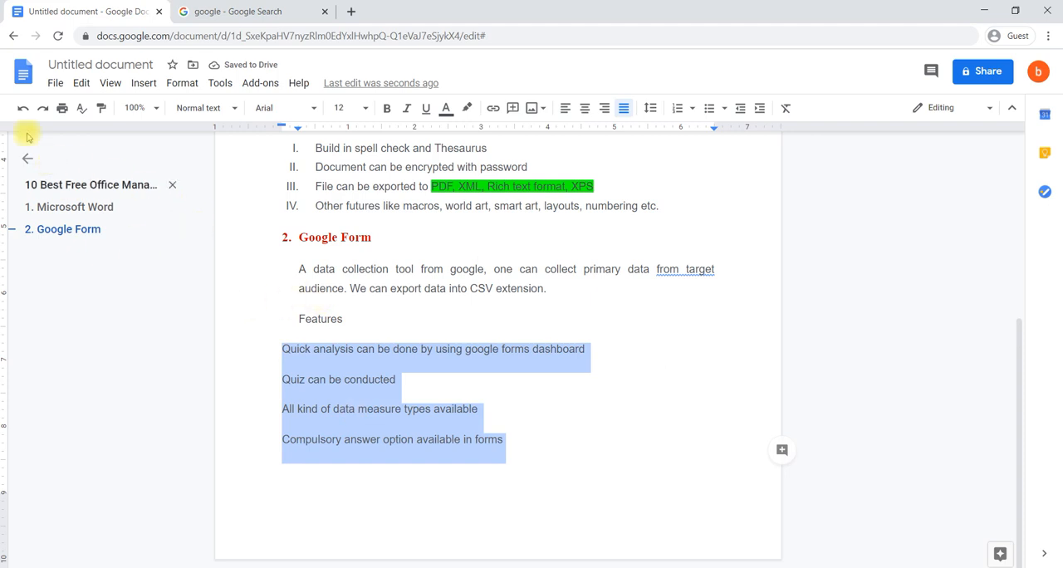
pyautogui.click(42, 108)
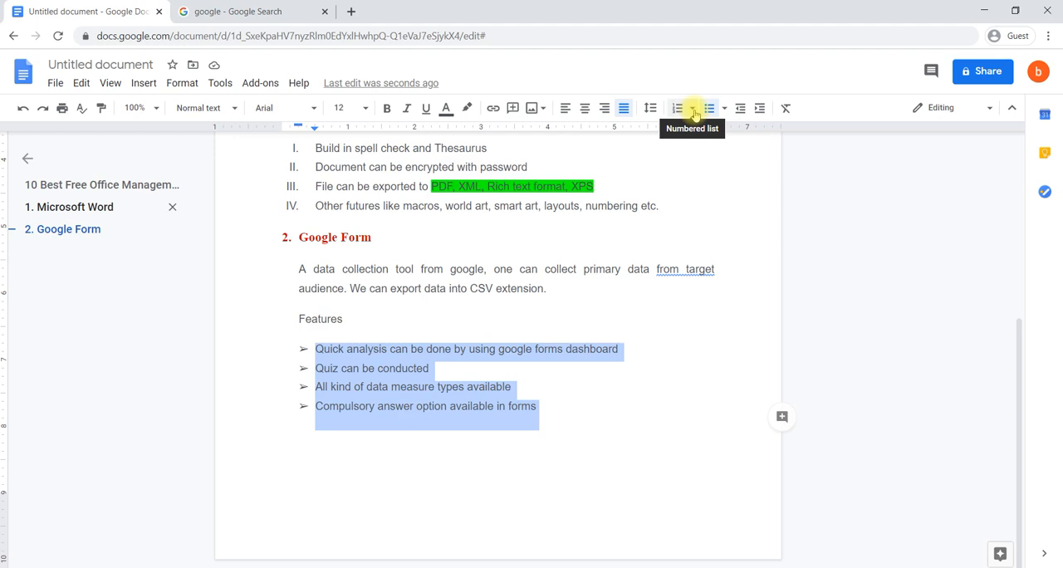
pyautogui.click(584, 219)
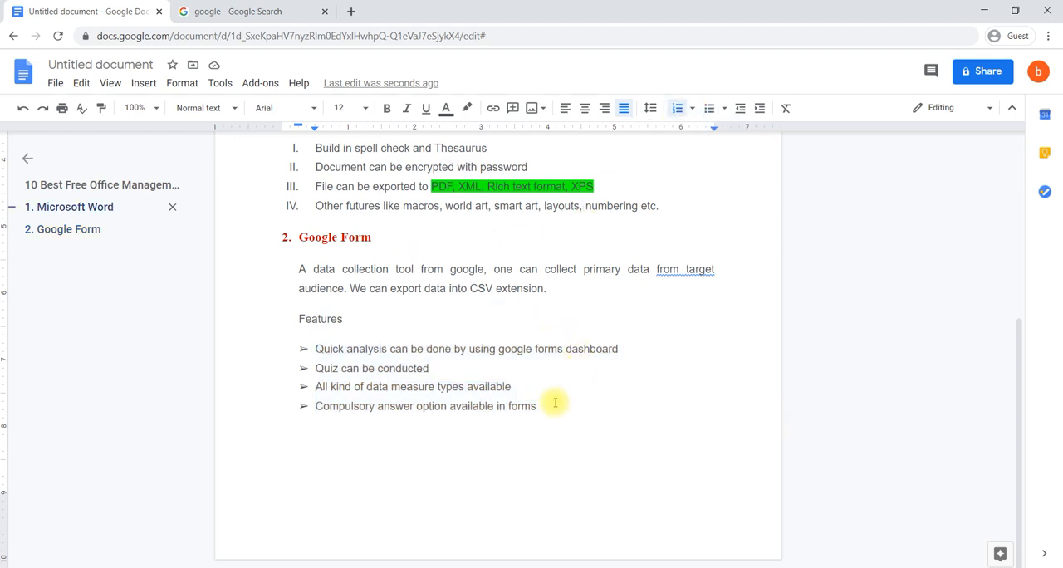
# - Try clearing all formatting from the "2. Google Form" heading and undo it
pyautogui.moveTo(379, 241); pyautogui.dragTo(276, 238)
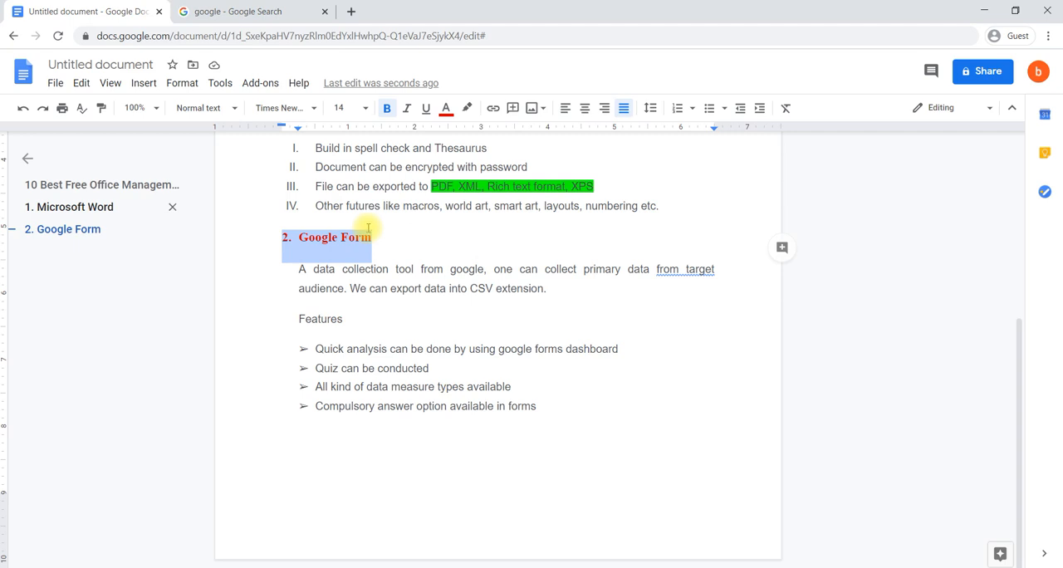
pyautogui.click(786, 110)
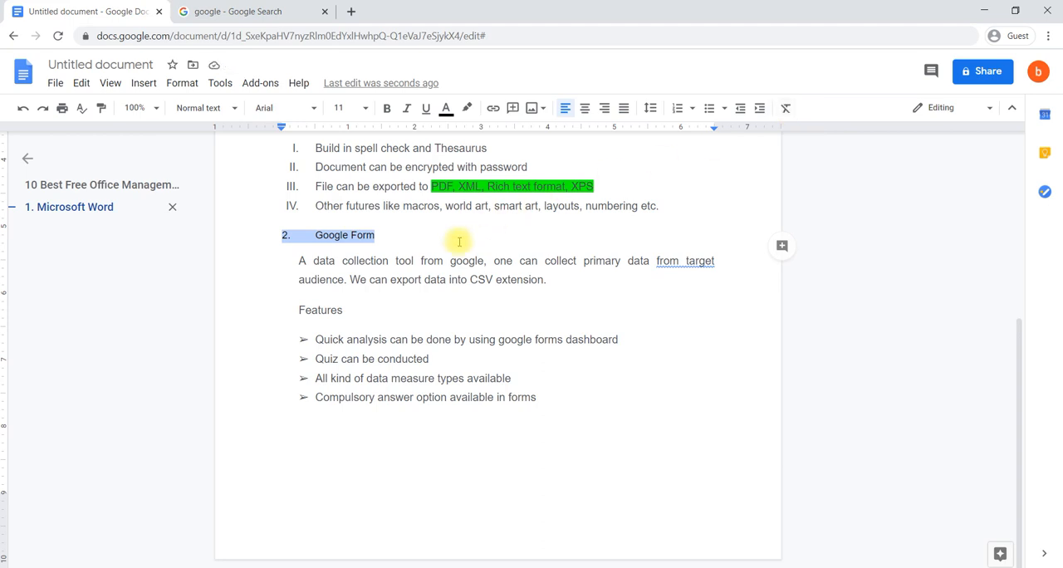
pyautogui.hotkey('ctrl', 'z')
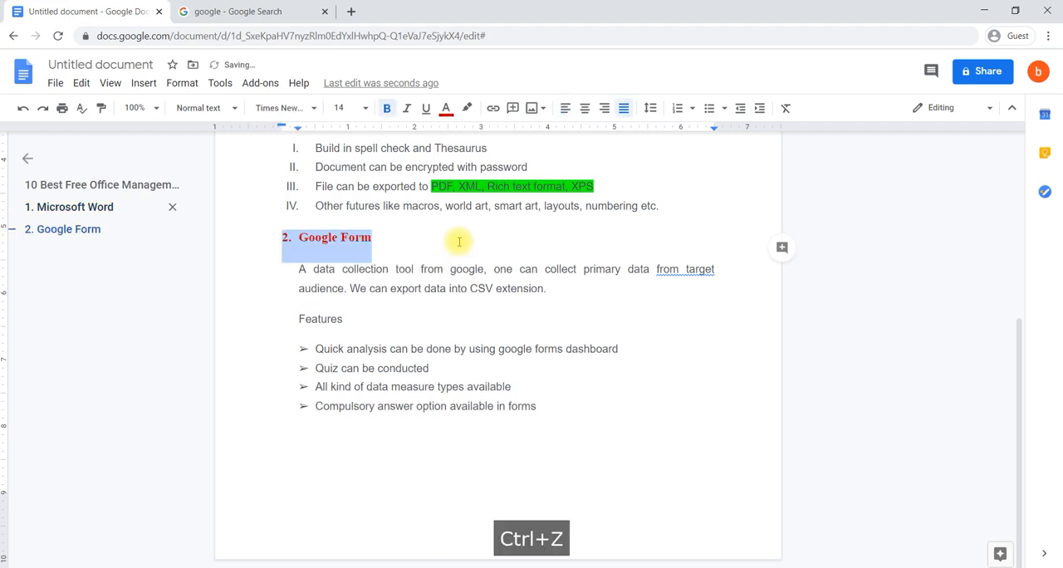
pyautogui.scroll(4, 283, 281)
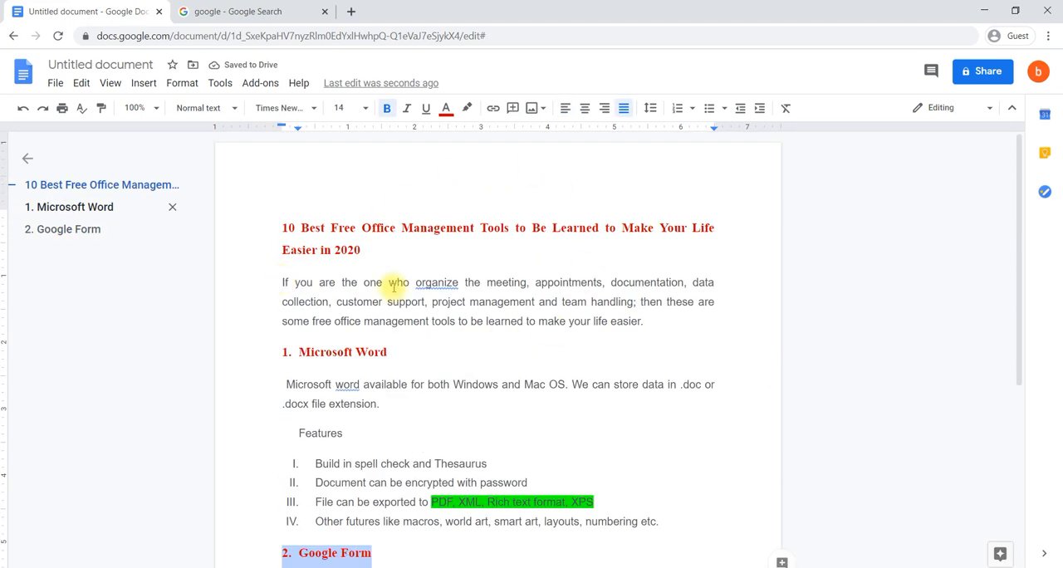
pyautogui.click(390, 285)
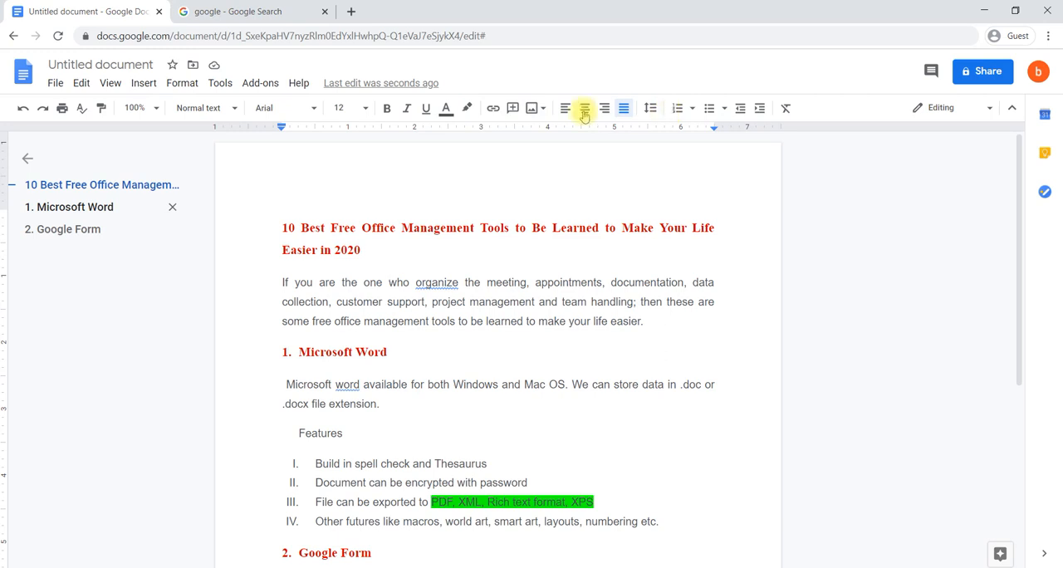
pyautogui.click(192, 90)
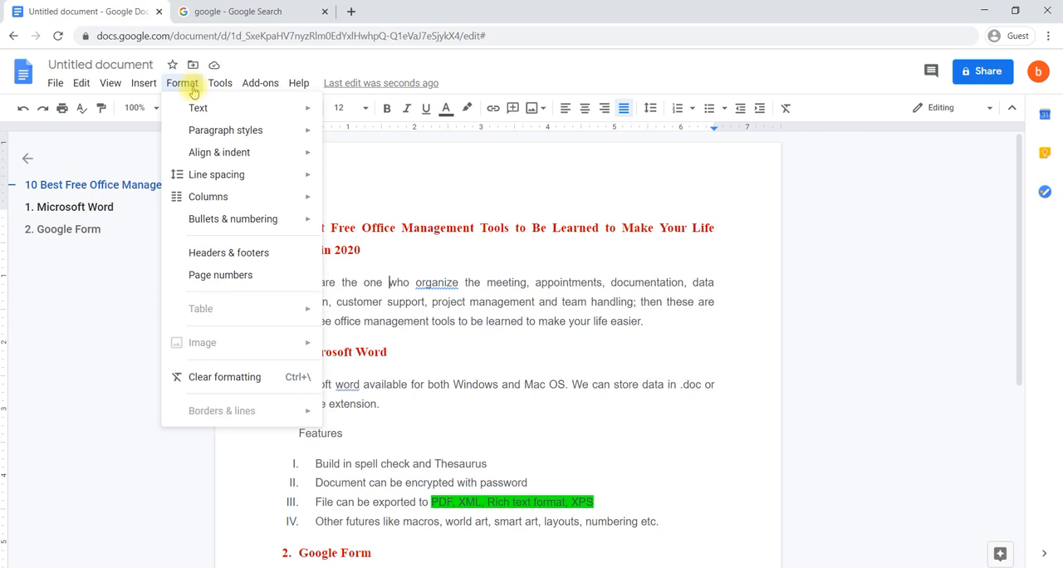
pyautogui.moveTo(214, 111)
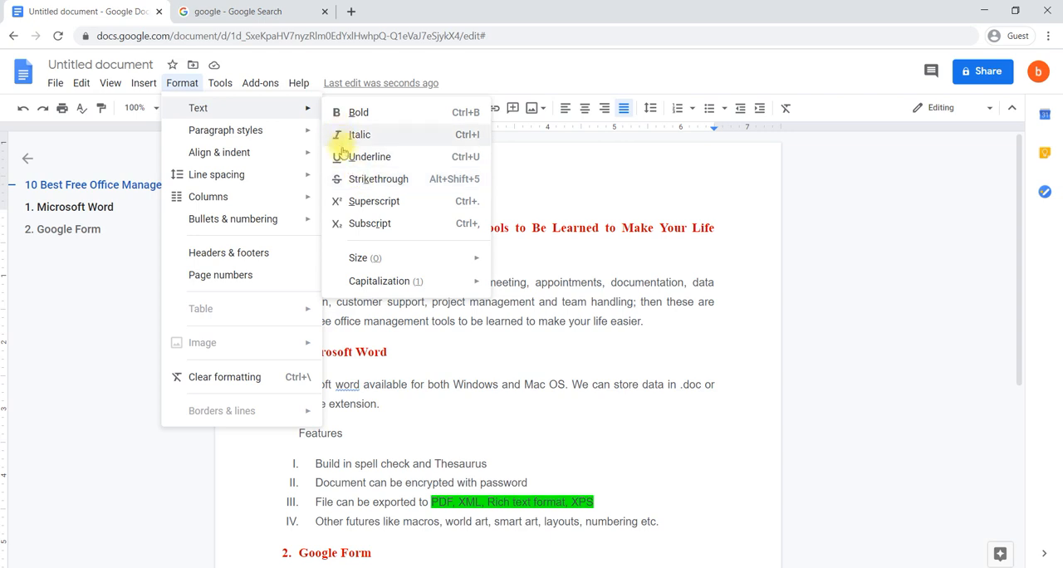
pyautogui.moveTo(400, 268)
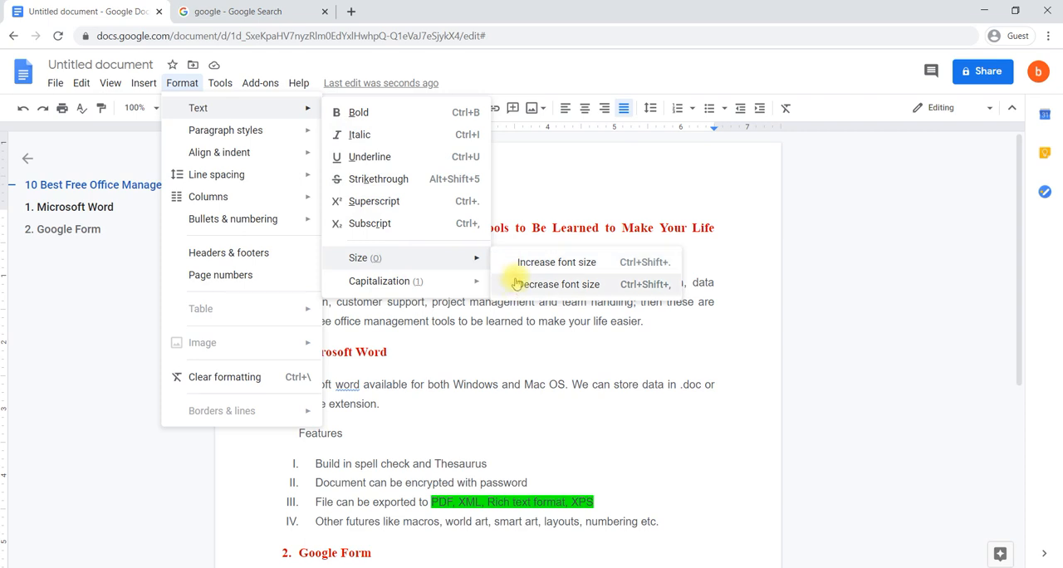
pyautogui.moveTo(463, 289)
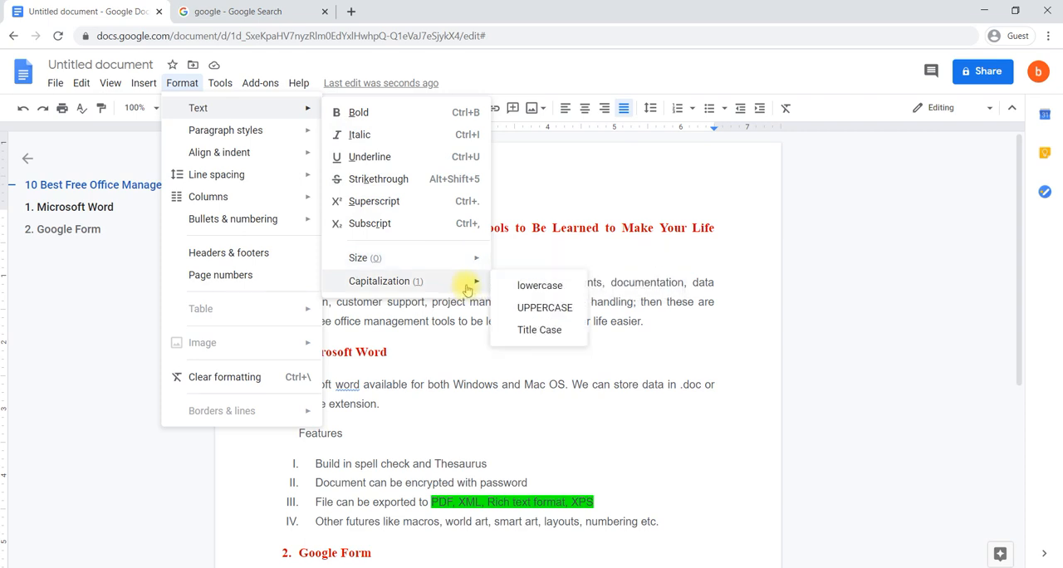
pyautogui.click(401, 350)
# - Change the capitalization of the "1. Microsoft Word" heading to UPPERCASE
pyautogui.moveTo(407, 336); pyautogui.dragTo(266, 347)
pyautogui.click(395, 355)
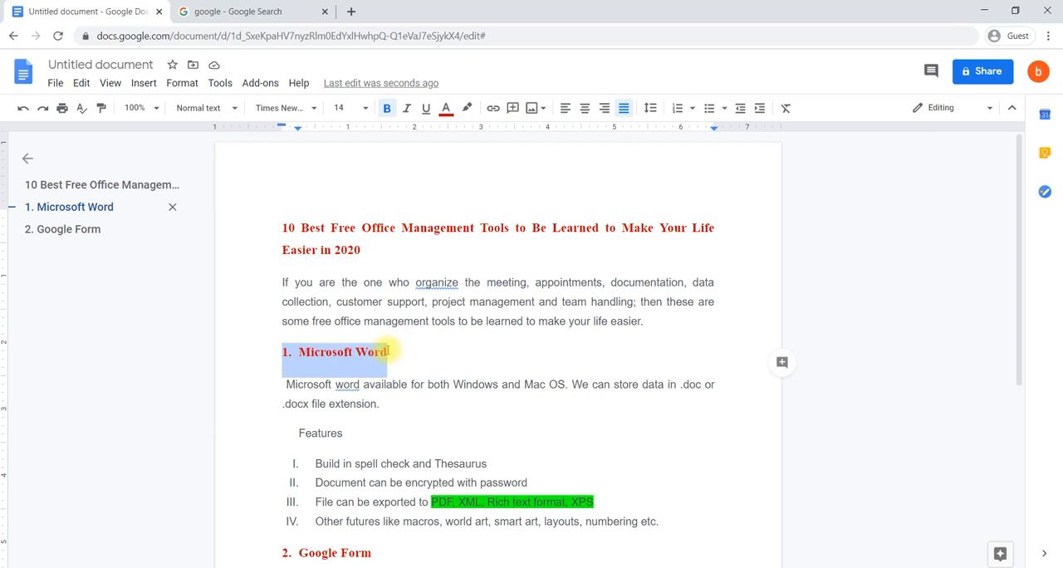
pyautogui.click(183, 86)
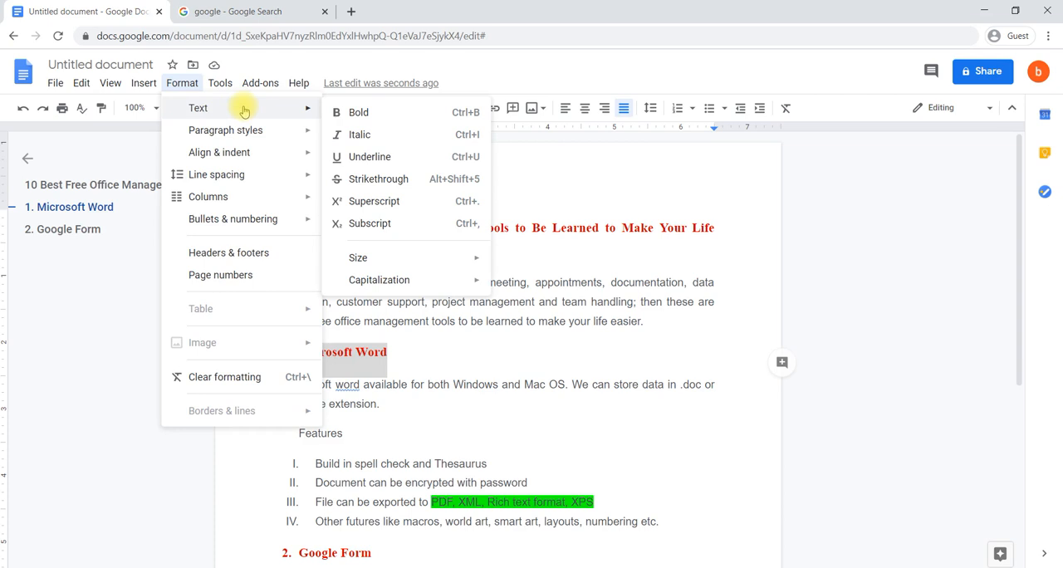
pyautogui.moveTo(416, 288)
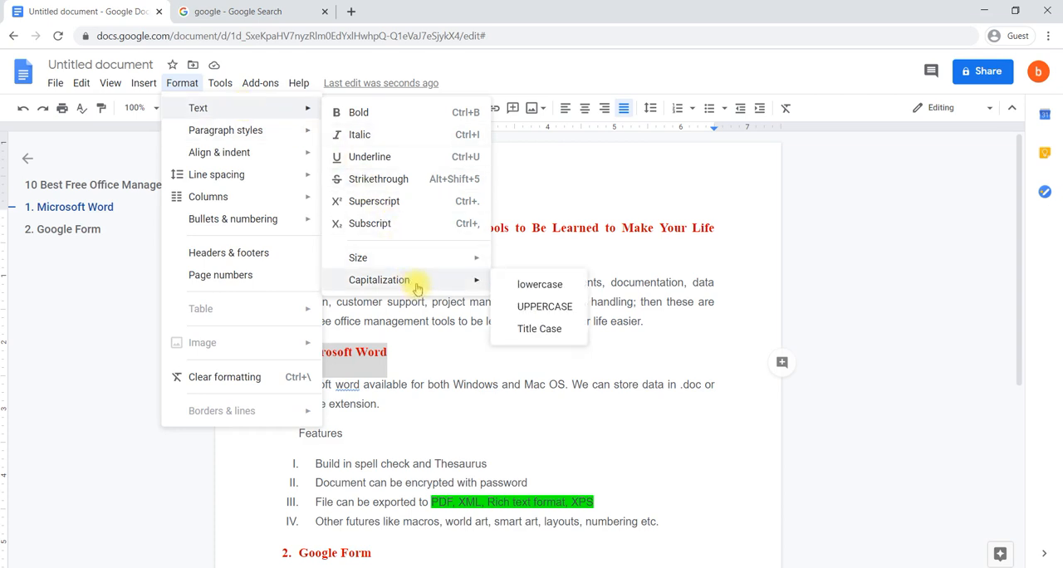
pyautogui.click(532, 309)
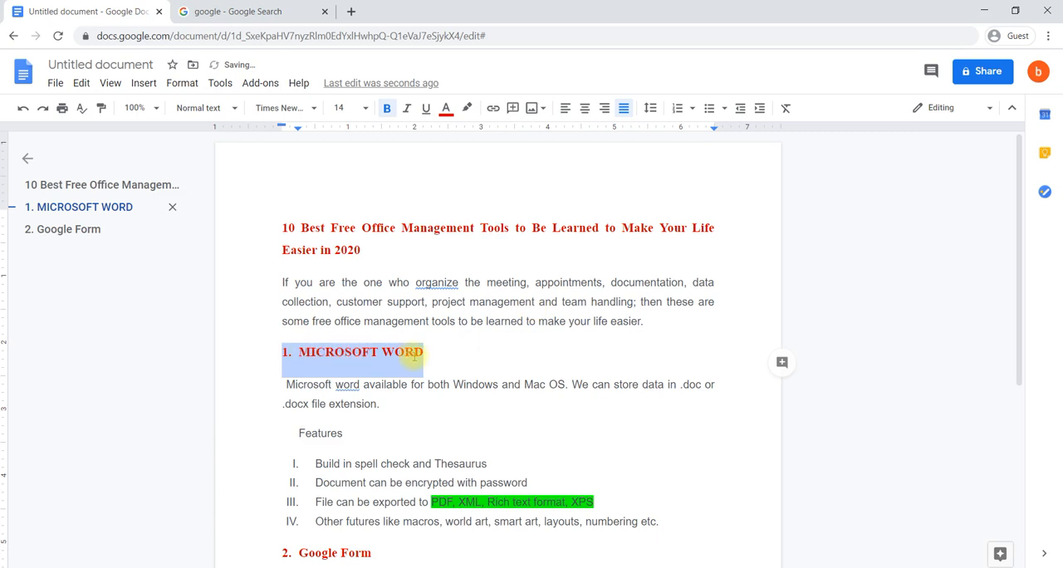
# - Change the capitalization of the "1. Microsoft Word" heading to lowercase
pyautogui.click(177, 83)
pyautogui.moveTo(247, 135)
pyautogui.moveTo(305, 116)
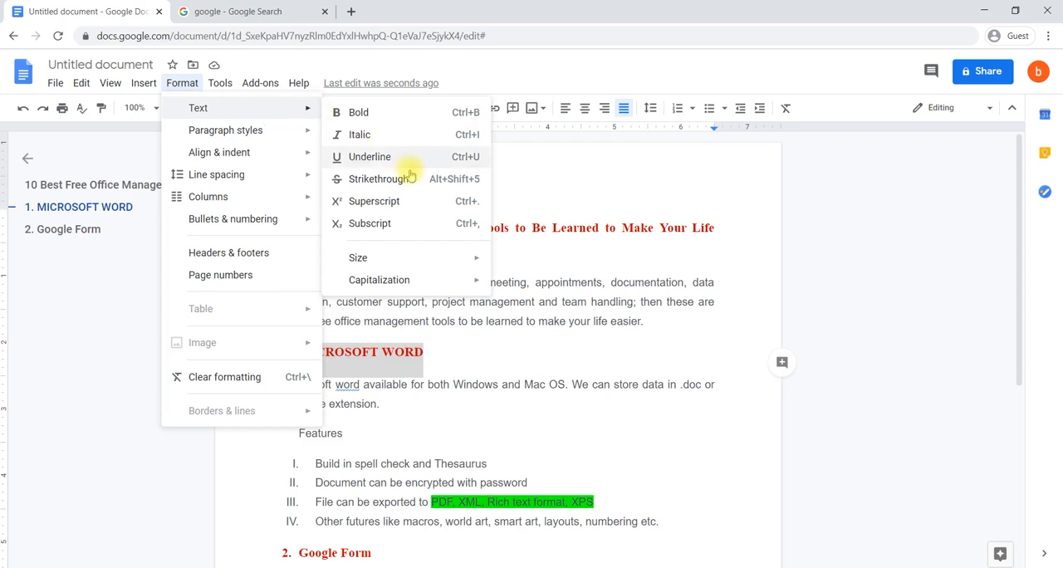
pyautogui.moveTo(427, 280)
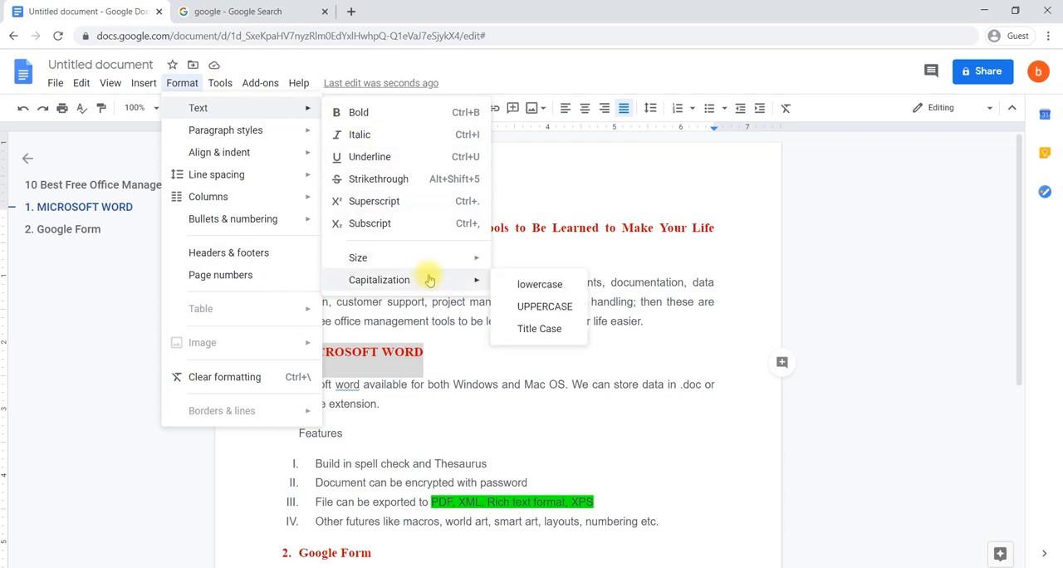
pyautogui.click(522, 284)
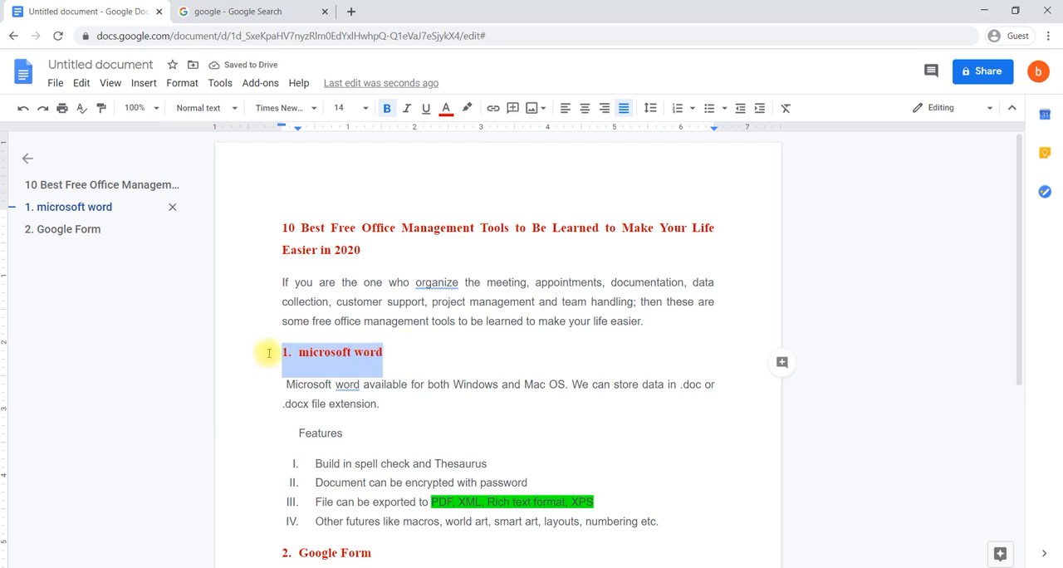
# - Change the capitalization of the "1. Microsoft Word" heading to Title Case
pyautogui.click(190, 87)
pyautogui.moveTo(224, 109)
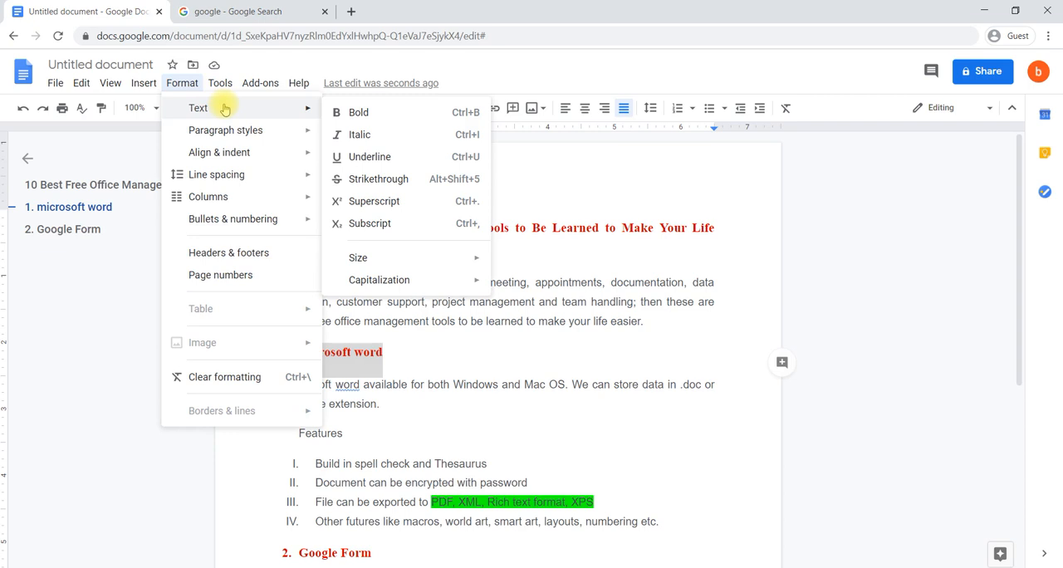
pyautogui.moveTo(459, 286)
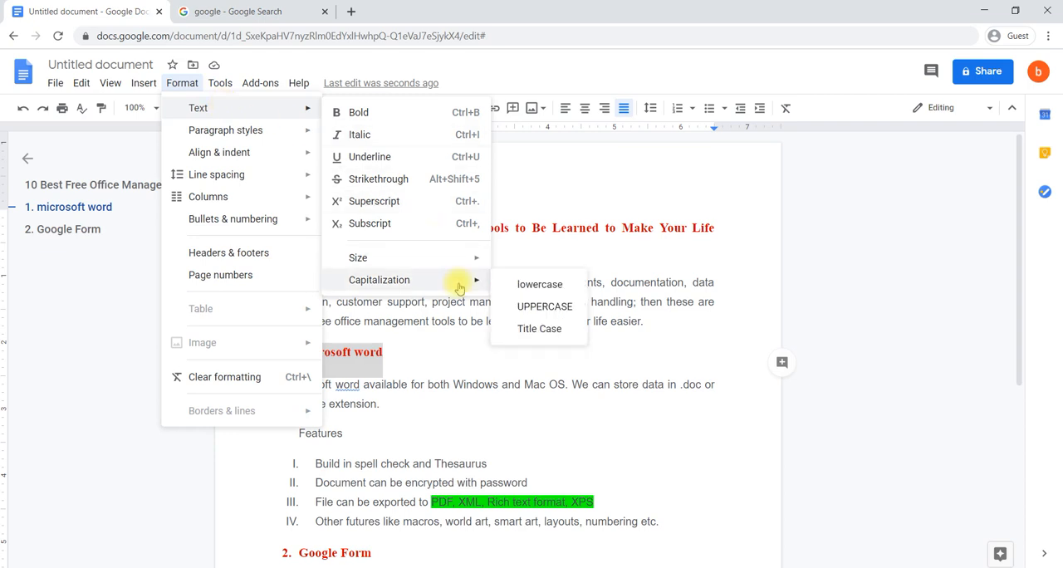
pyautogui.click(537, 330)
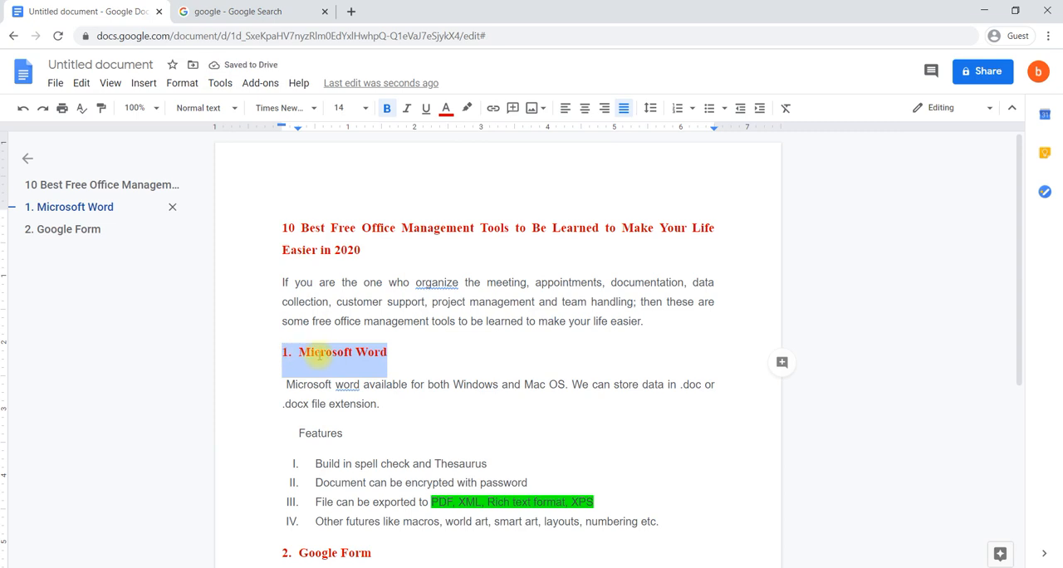
# - Examine the paragraph style, alignment and indent, and column options available for the "1. Microsoft Word" heading
pyautogui.click(187, 83)
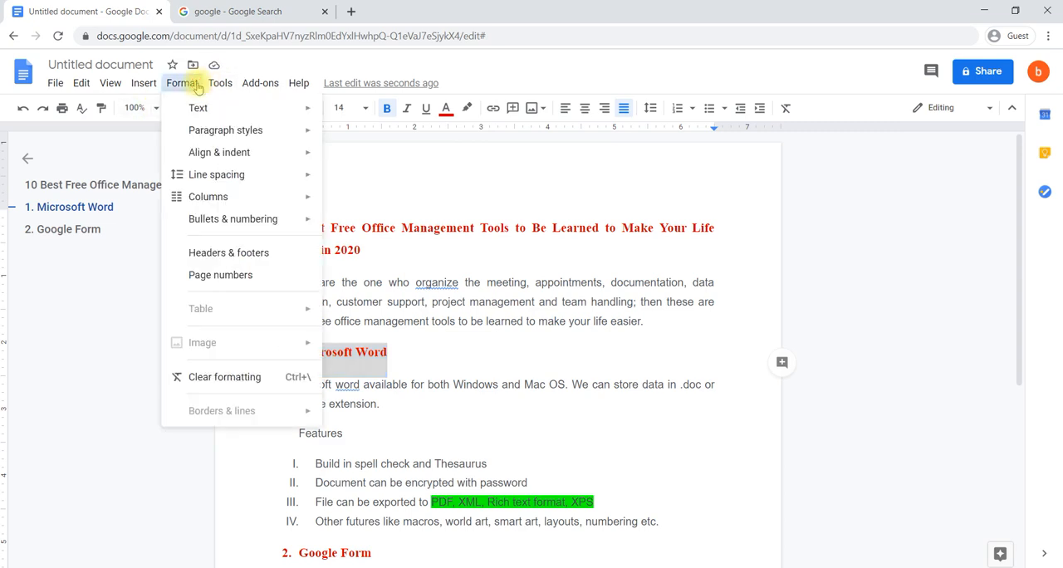
pyautogui.moveTo(208, 109)
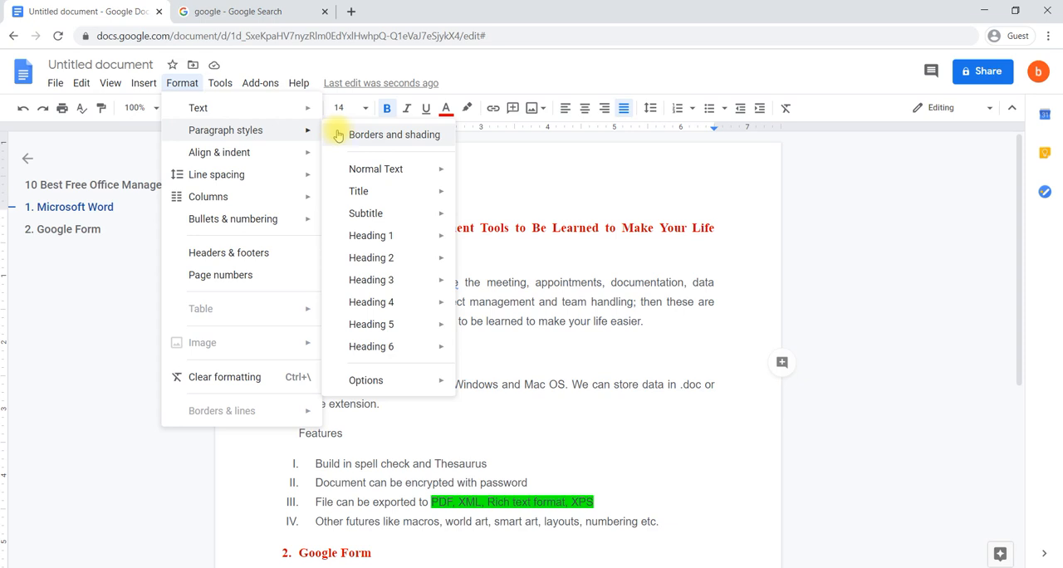
pyautogui.moveTo(359, 193)
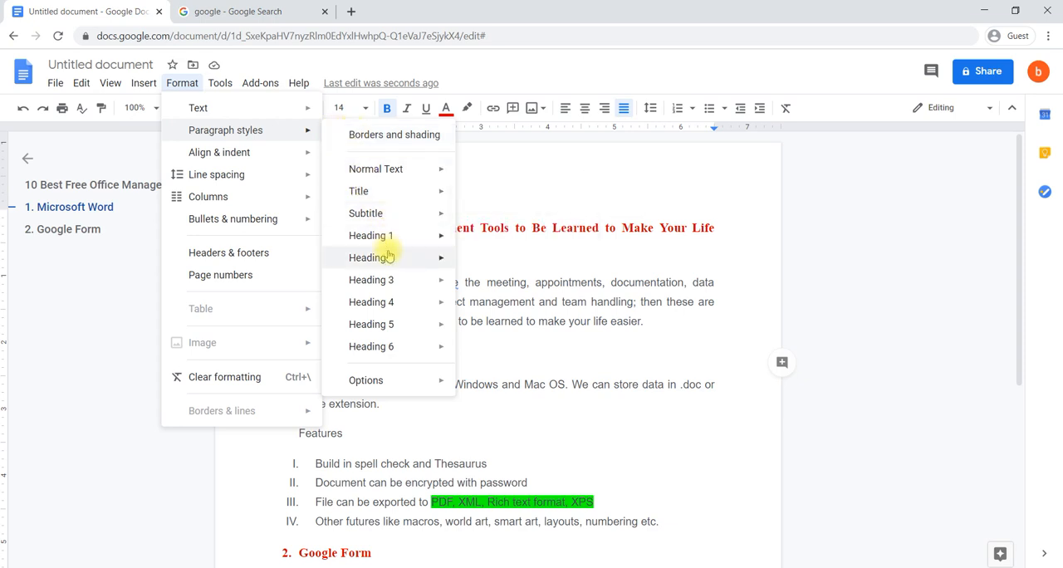
pyautogui.moveTo(406, 312)
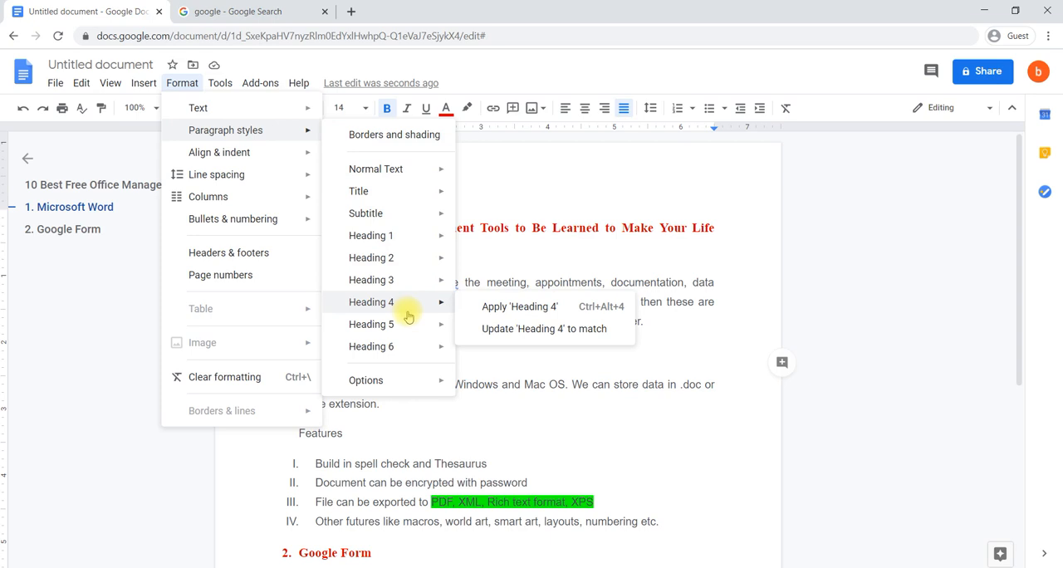
pyautogui.moveTo(293, 161)
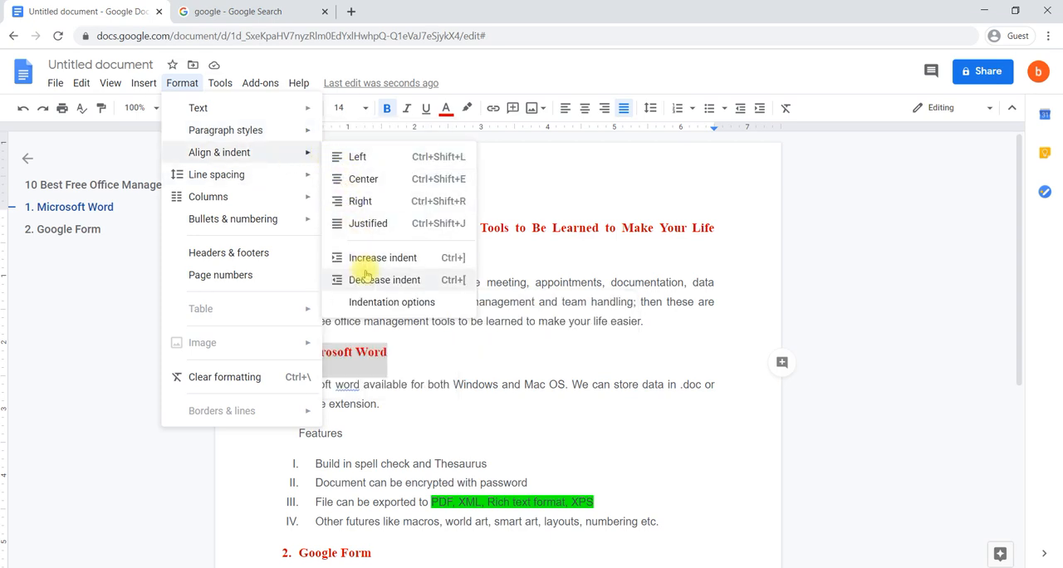
pyautogui.moveTo(302, 181)
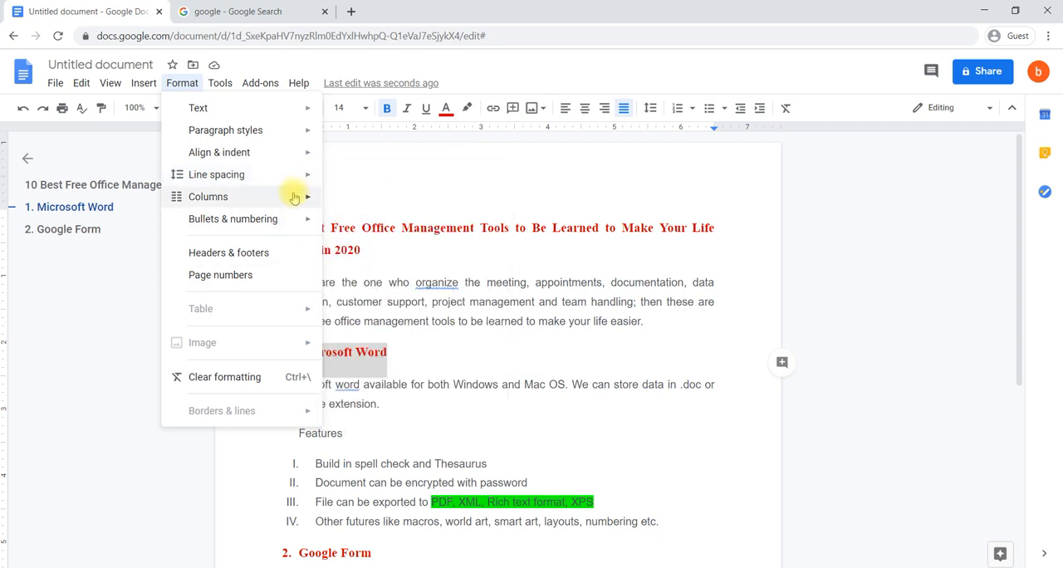
pyautogui.moveTo(293, 199)
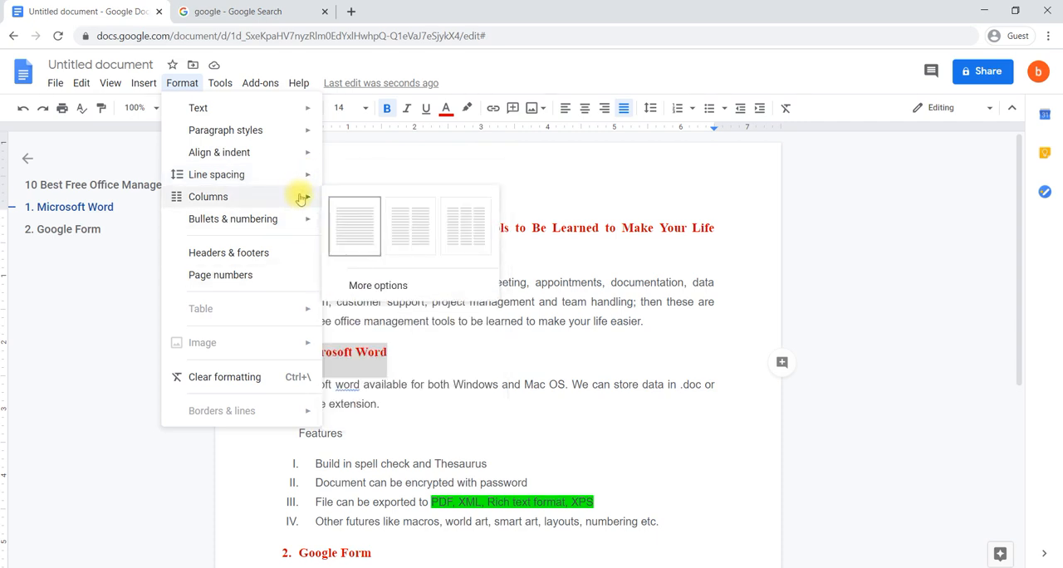
pyautogui.click(487, 396)
# - Try laying out the four feature lines under Google Form in two columns and undo it
pyautogui.scroll(-2, 489, 396)
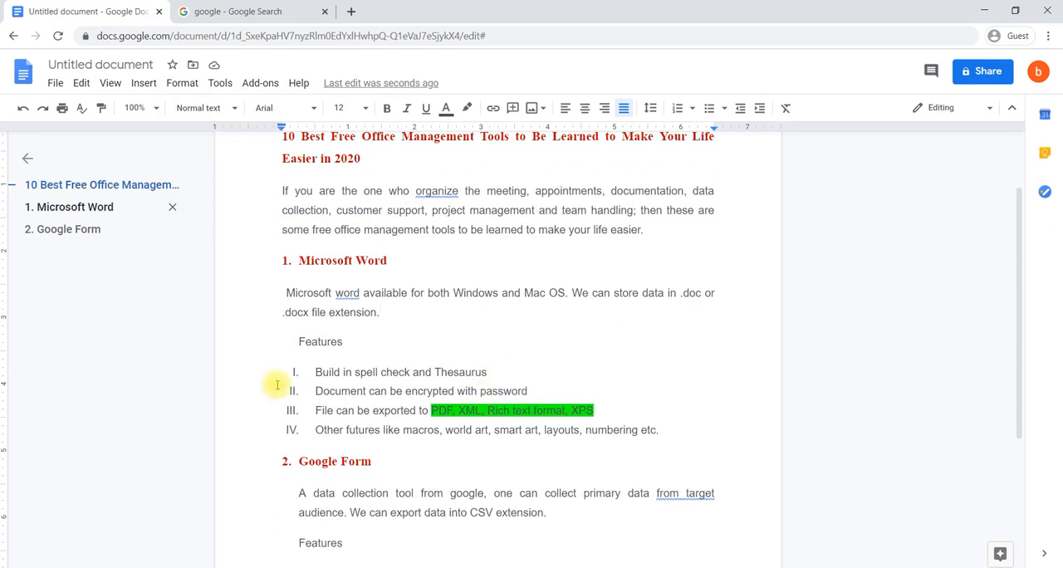
pyautogui.scroll(-5, 273, 380)
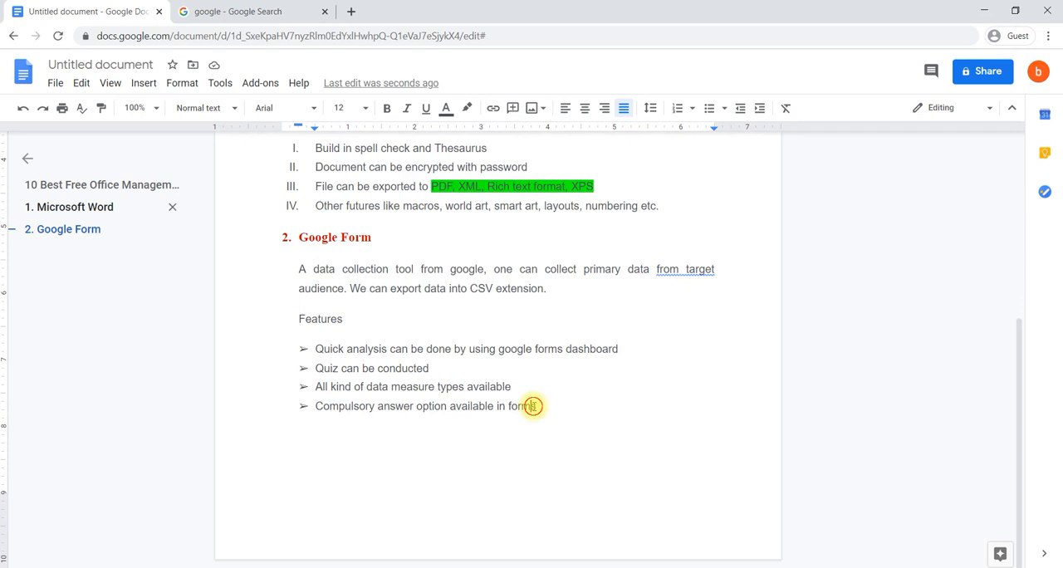
pyautogui.moveTo(530, 405); pyautogui.dragTo(464, 387)
pyautogui.moveTo(546, 409); pyautogui.dragTo(303, 349)
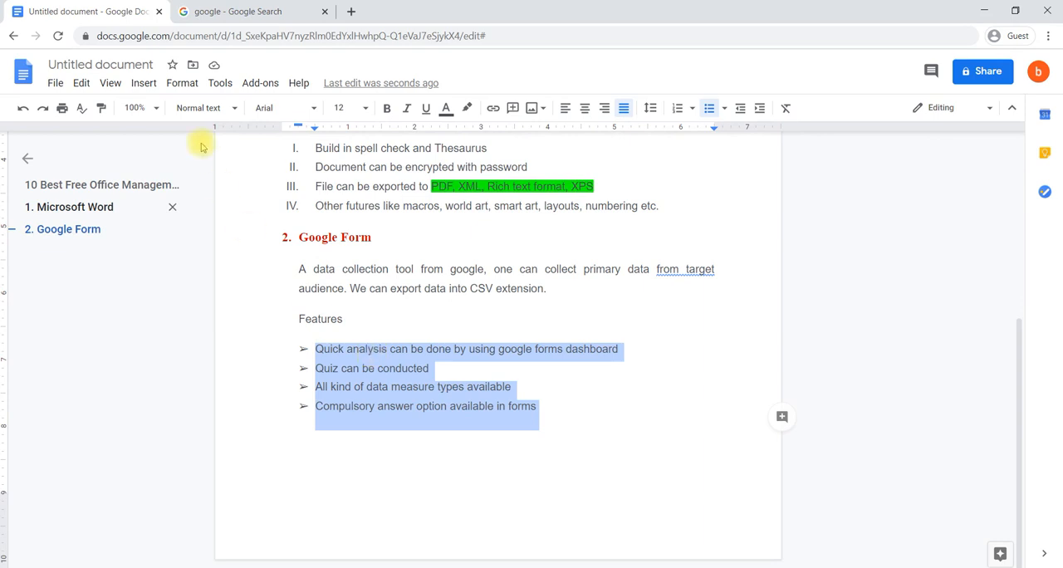
pyautogui.click(190, 90)
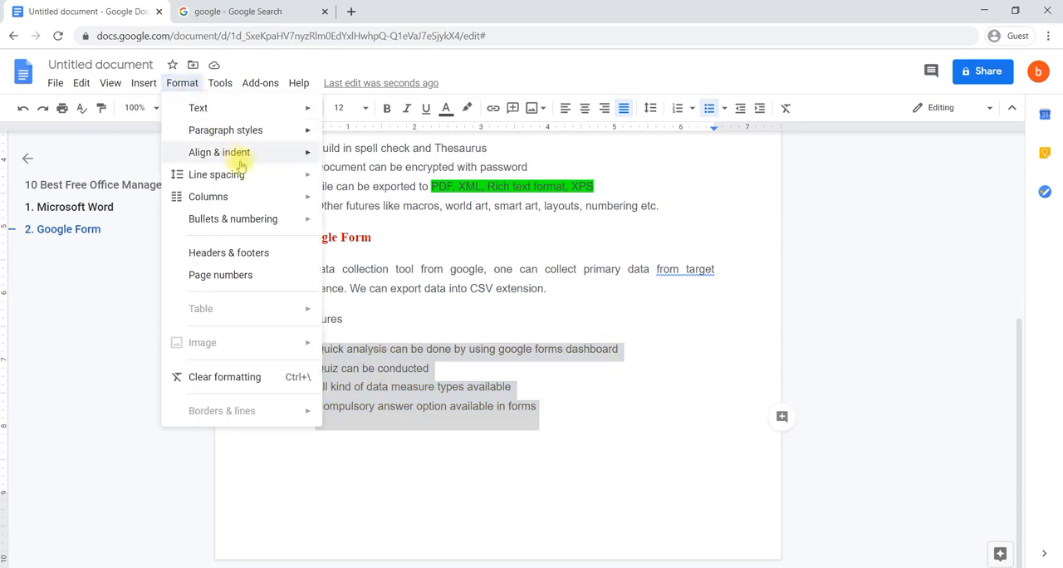
pyautogui.moveTo(283, 205)
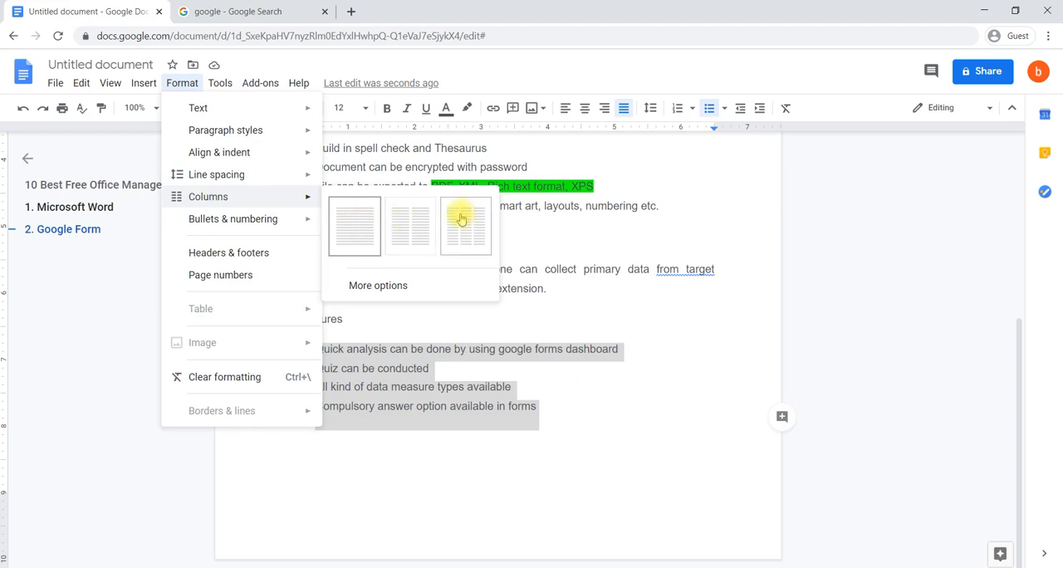
pyautogui.click(409, 225)
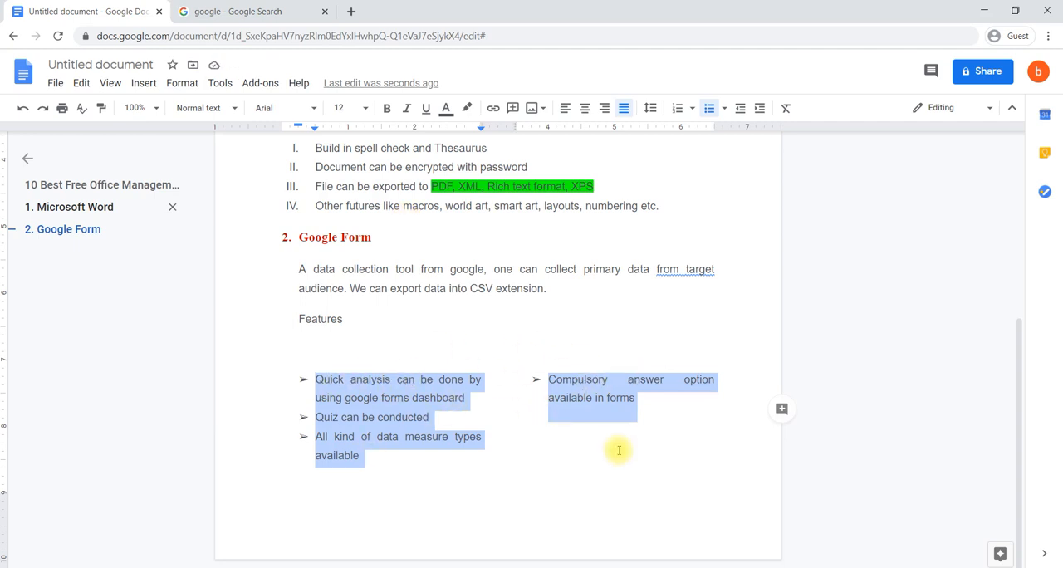
pyautogui.hotkey('ctrl', 'z')
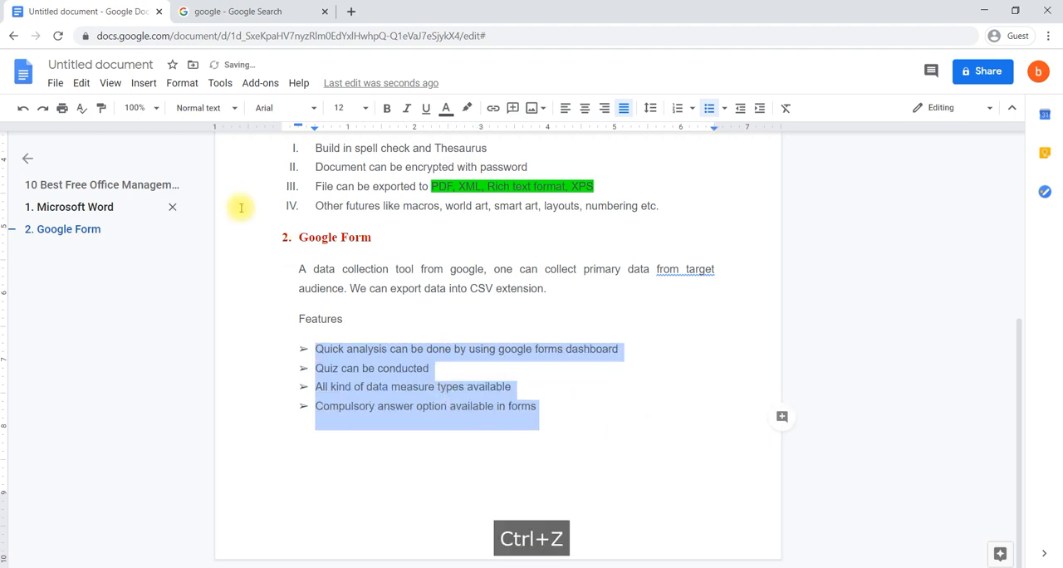
# - Review the bullets and numbering, text and column formatting options without applying any of them
pyautogui.click(181, 85)
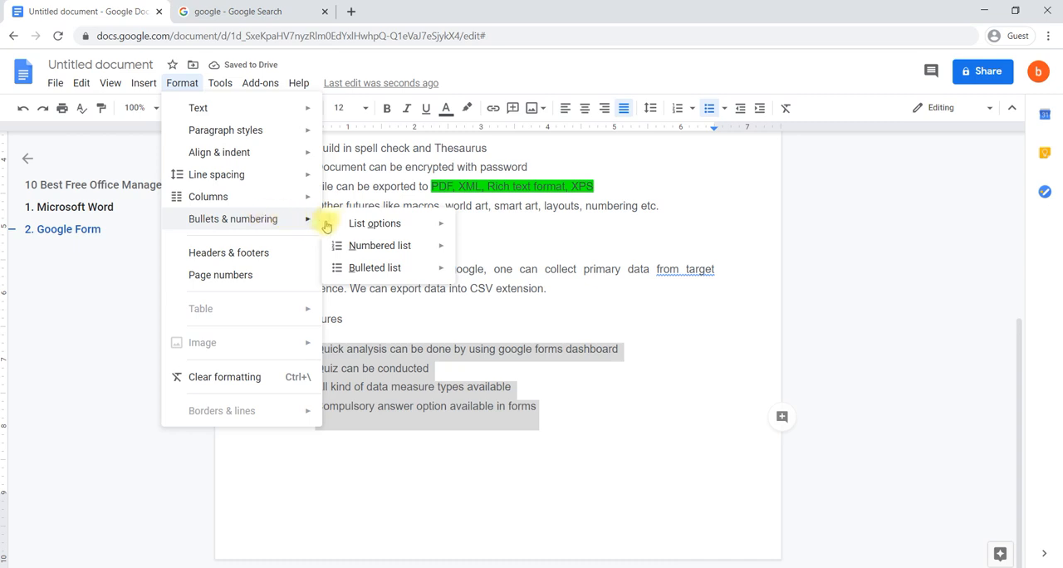
pyautogui.moveTo(347, 226)
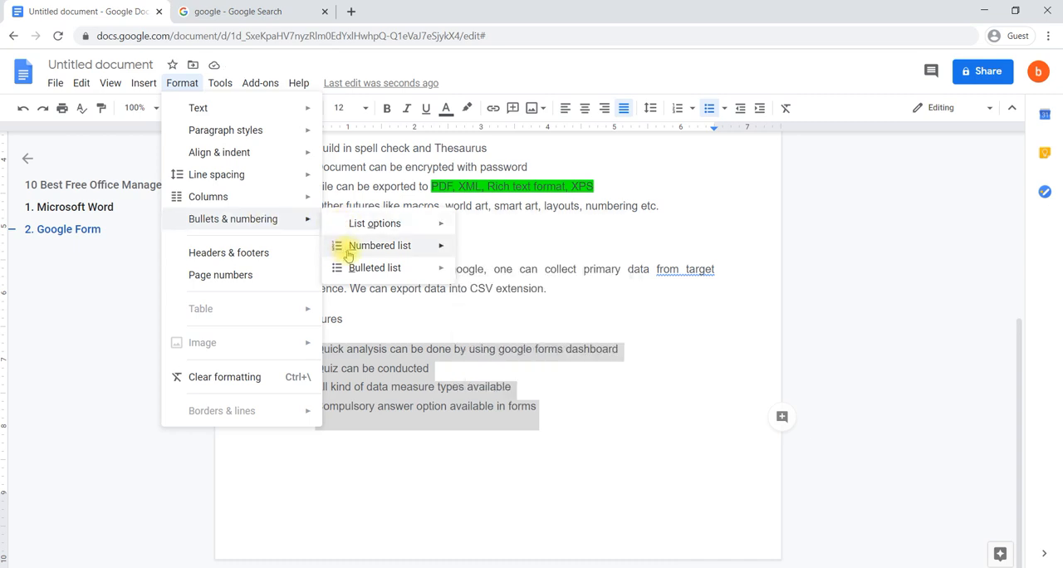
pyautogui.moveTo(368, 266)
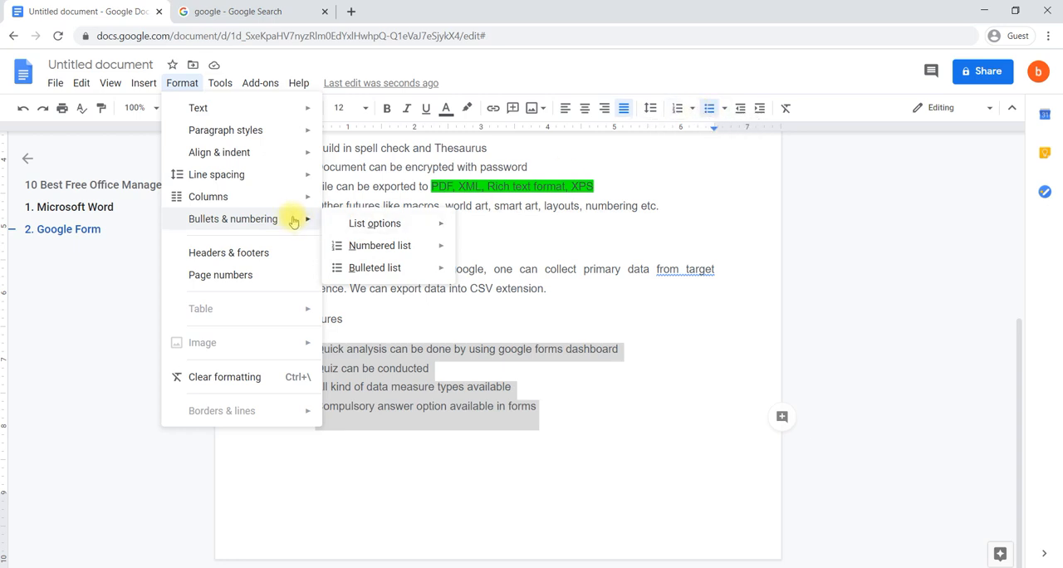
pyautogui.moveTo(302, 226)
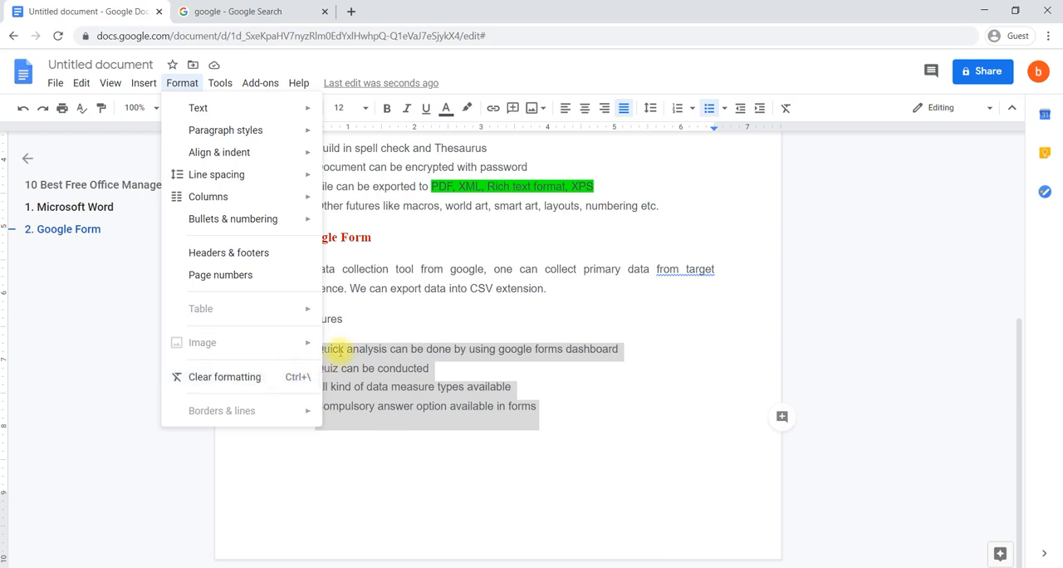
pyautogui.moveTo(269, 108)
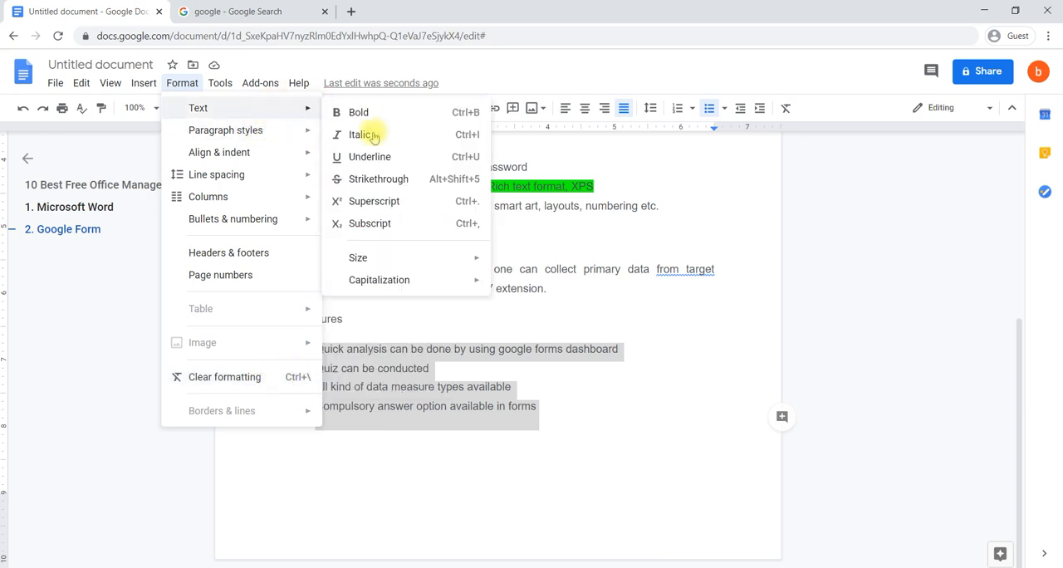
pyautogui.click(573, 269)
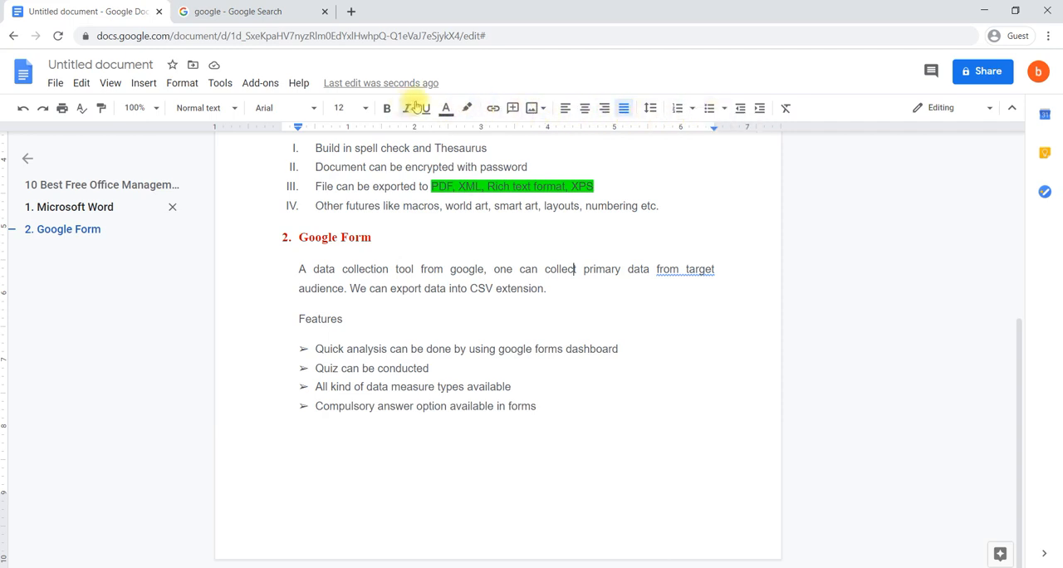
pyautogui.click(188, 85)
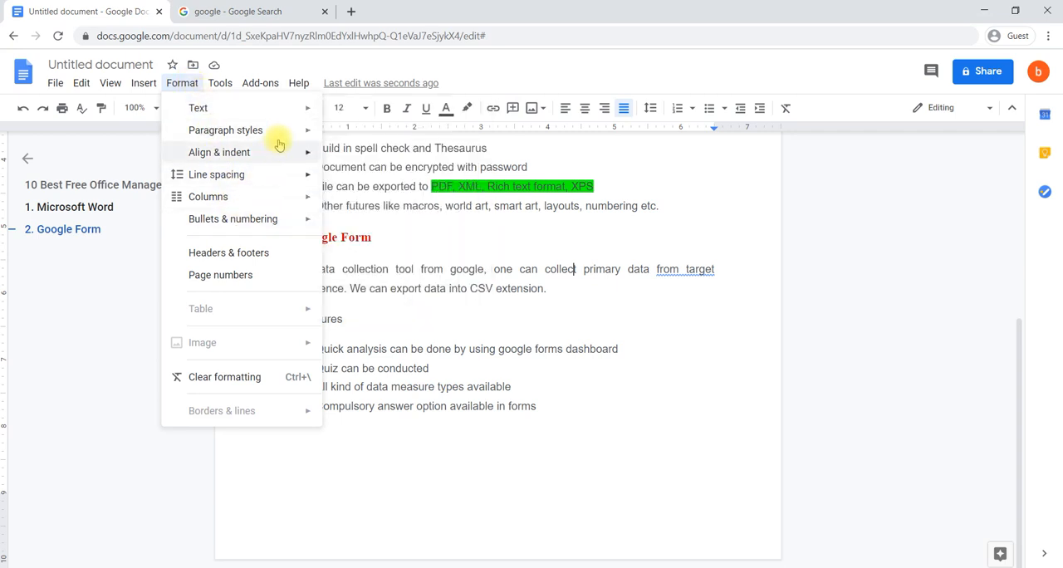
pyautogui.moveTo(275, 181)
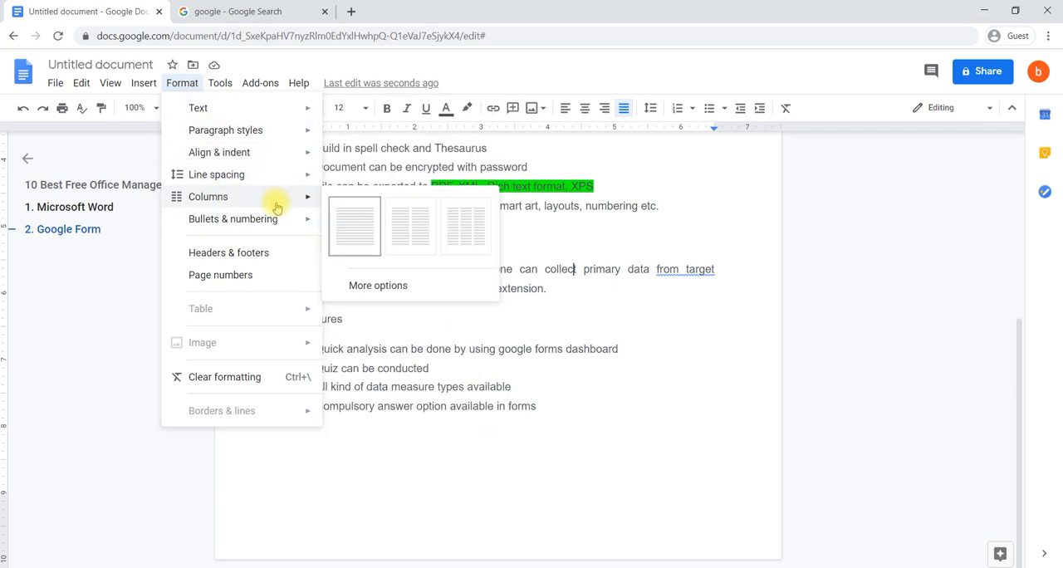
pyautogui.click(548, 310)
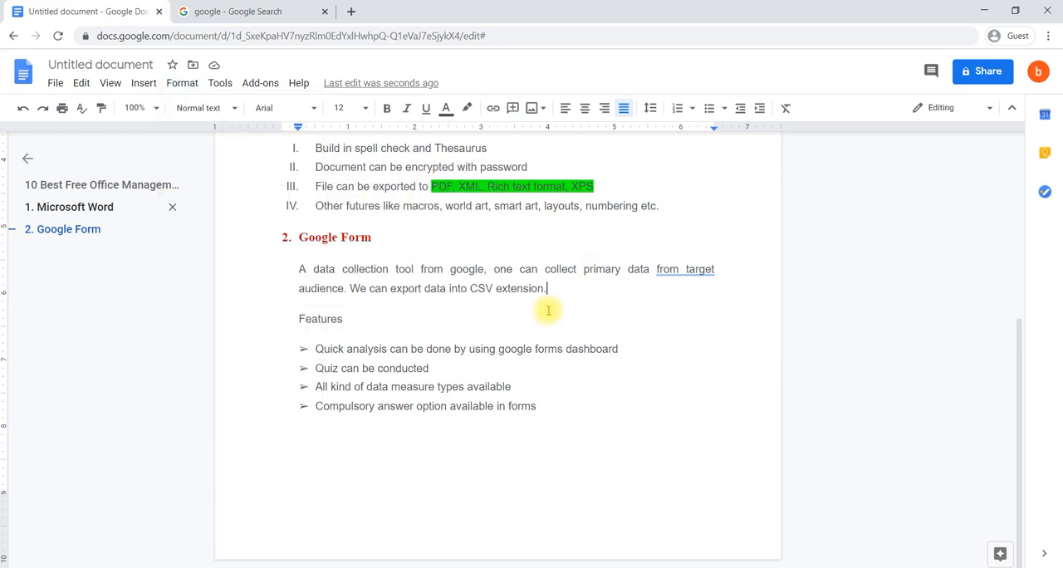